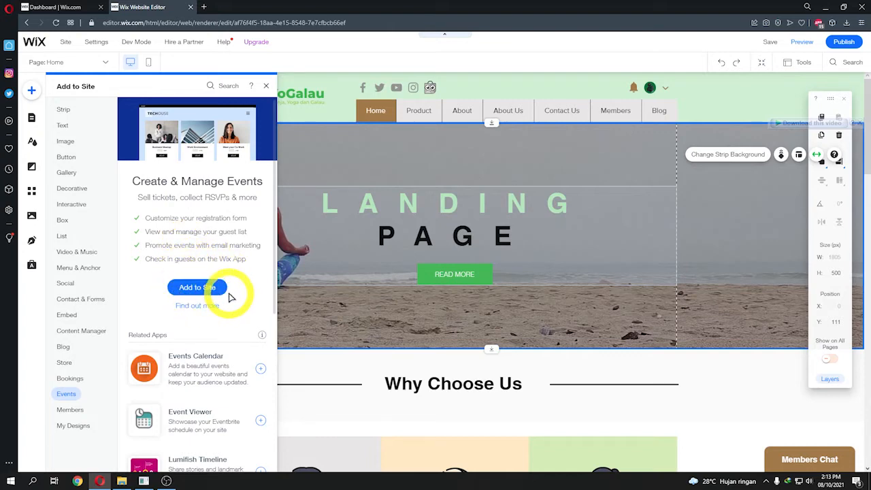
pyautogui.click(81, 379)
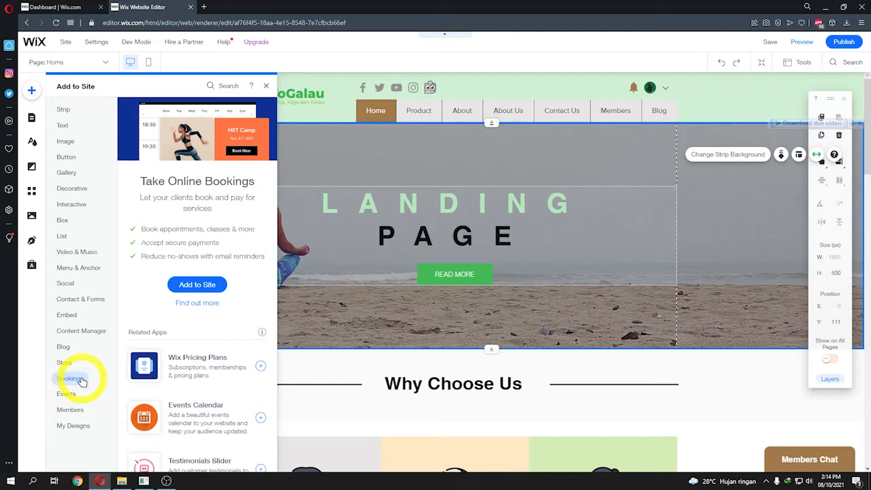
pyautogui.click(68, 395)
pyautogui.click(211, 288)
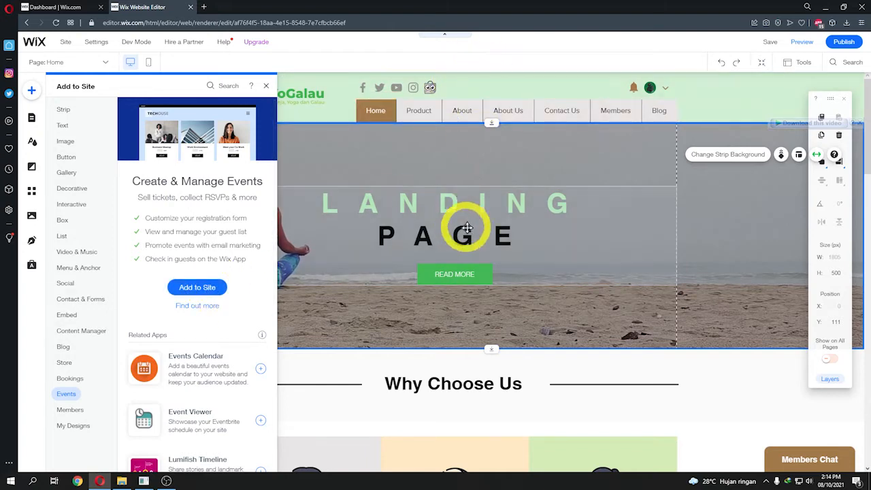
pyautogui.click(639, 323)
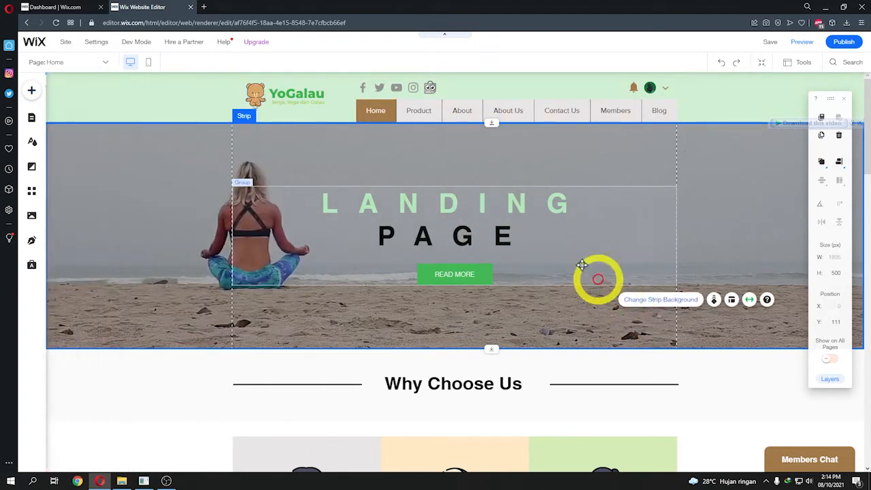
# - Switch to the Events page under Product and add the Wix Events element to it
pyautogui.click(30, 118)
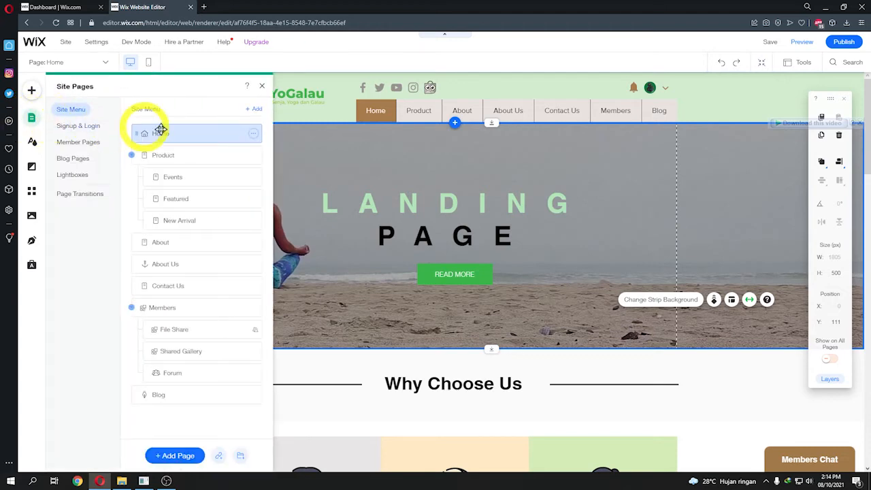
pyautogui.click(194, 177)
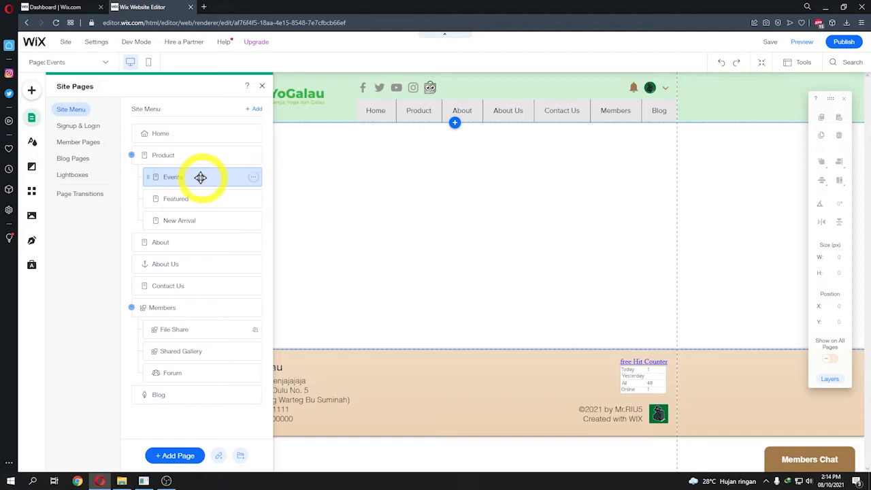
pyautogui.click(368, 182)
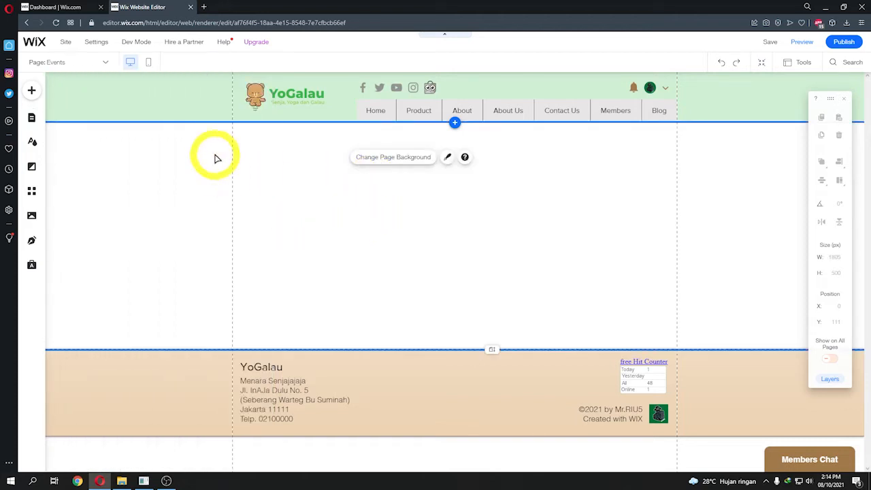
pyautogui.click(31, 89)
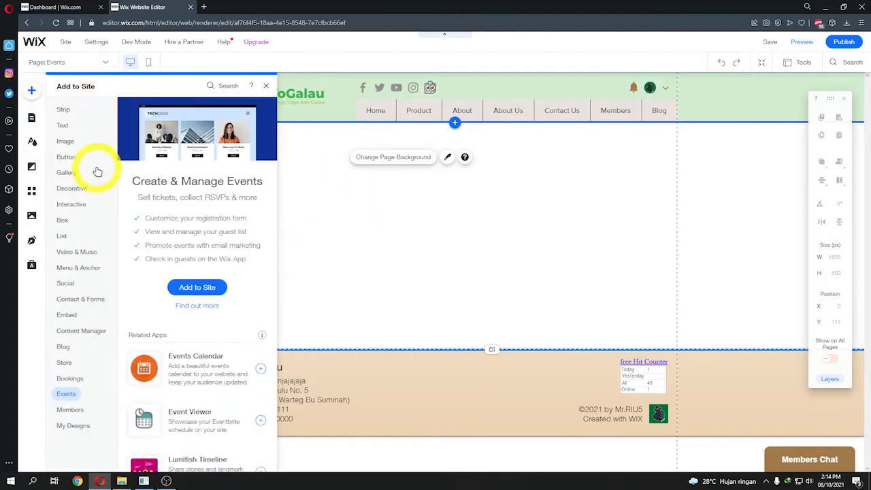
pyautogui.click(199, 286)
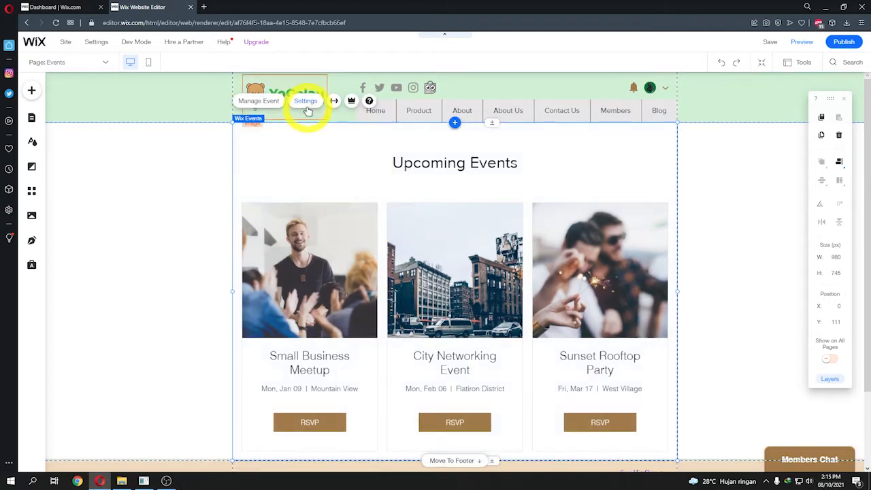
# - Start creating the first event from the Wix Events settings and name it "Yoga Senja"
pyautogui.click(305, 102)
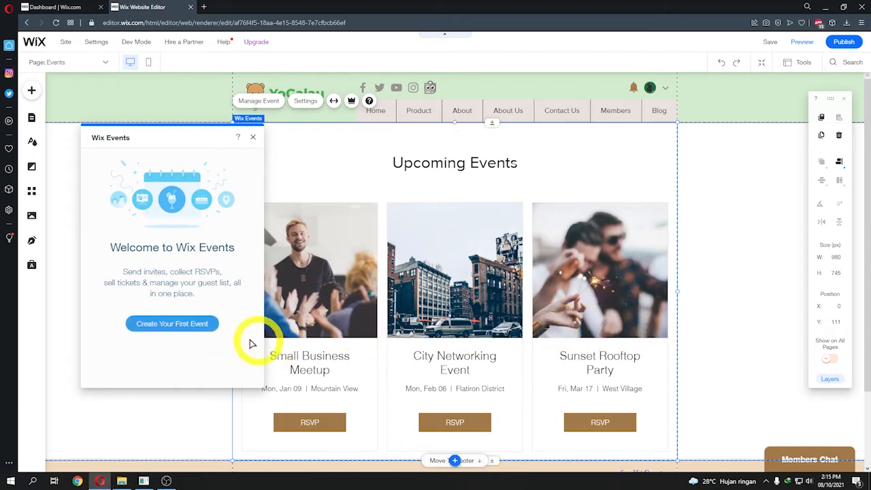
pyautogui.click(174, 326)
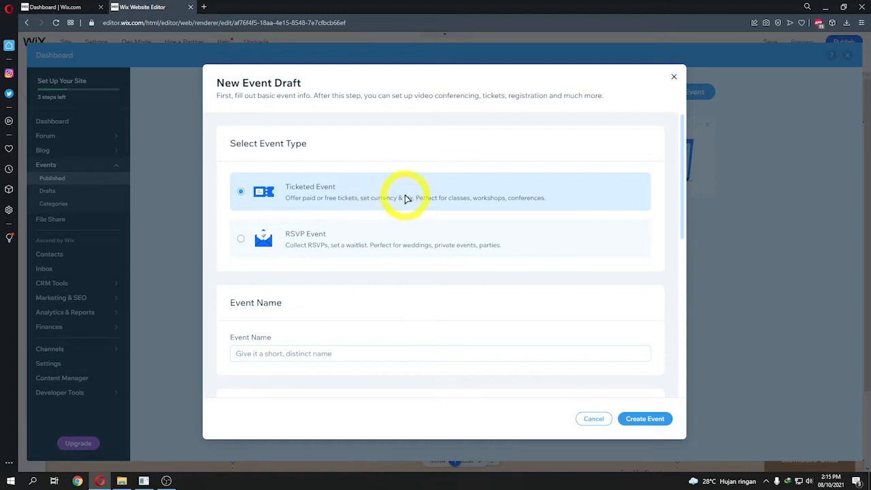
pyautogui.scroll(-2, 379, 208)
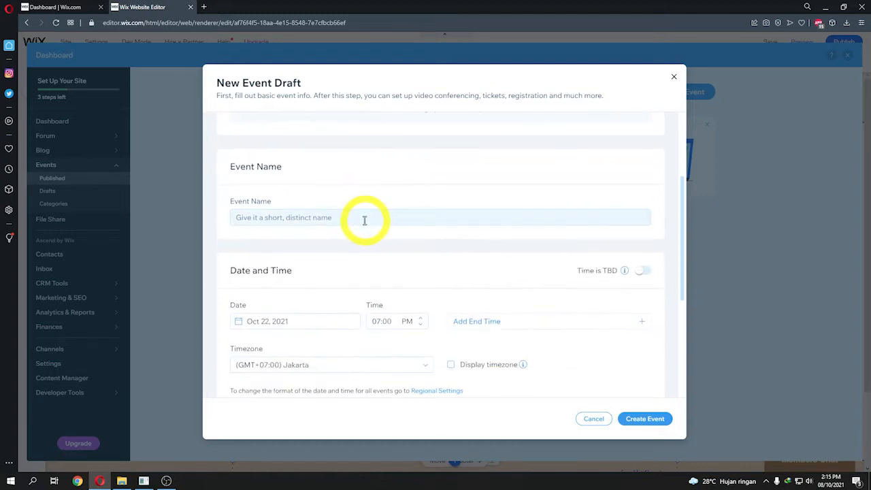
pyautogui.click(364, 220)
pyautogui.write('Yoga Senja')
# - Mark the event's date and time as TBD in the new event draft
pyautogui.scroll(-2, 369, 220)
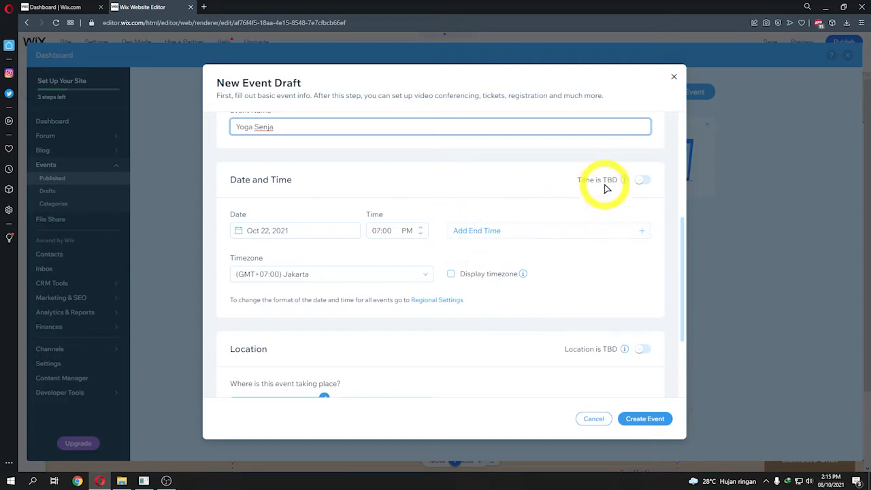
pyautogui.click(643, 181)
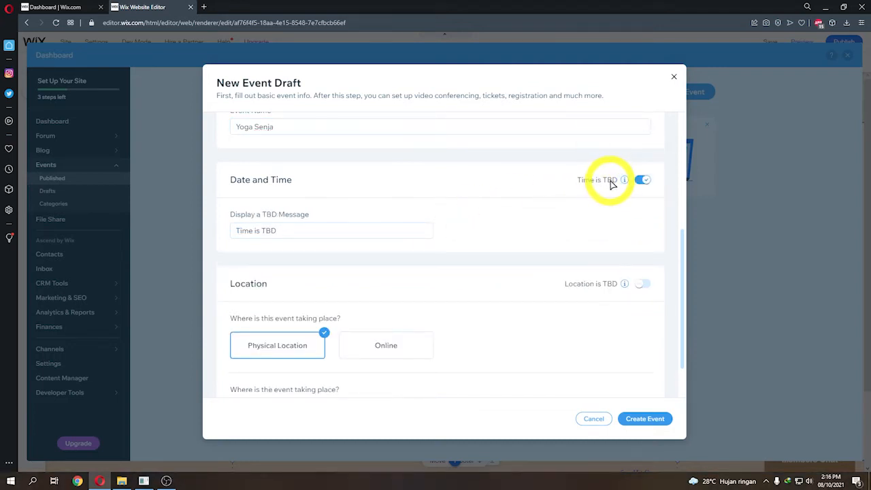
pyautogui.moveTo(624, 181)
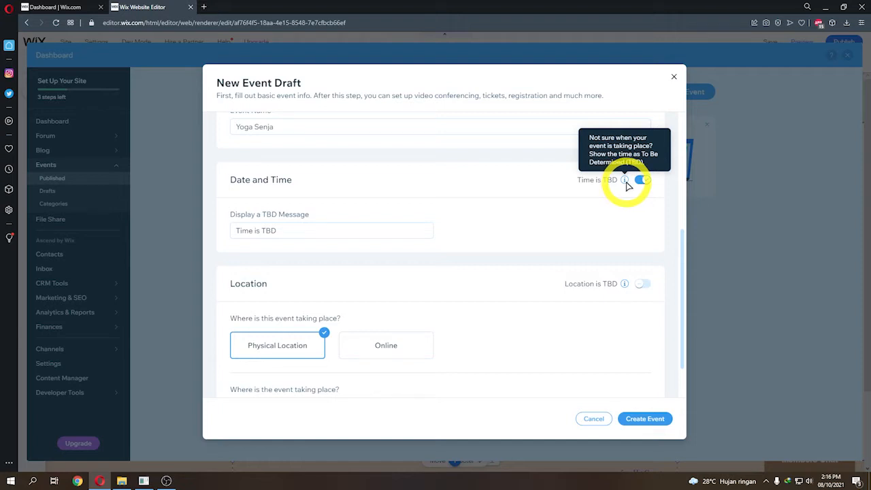
pyautogui.click(641, 182)
pyautogui.click(641, 181)
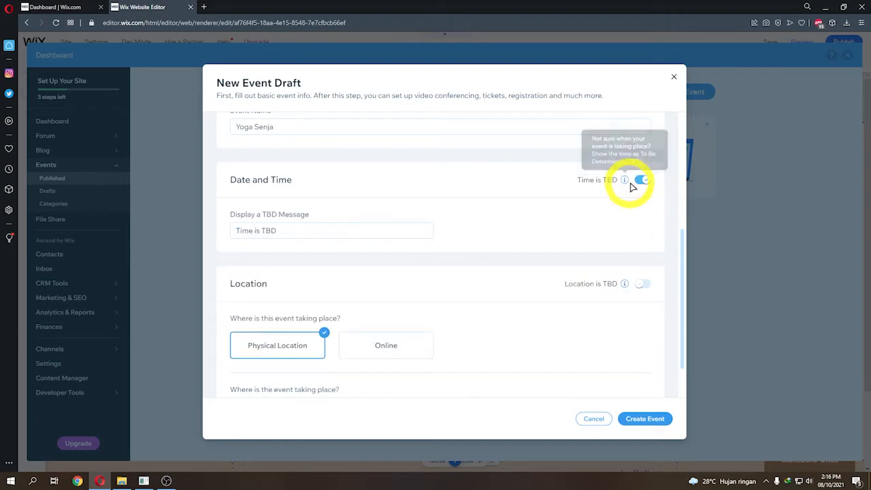
# - Set the event's location type to Online
pyautogui.scroll(-1, 451, 307)
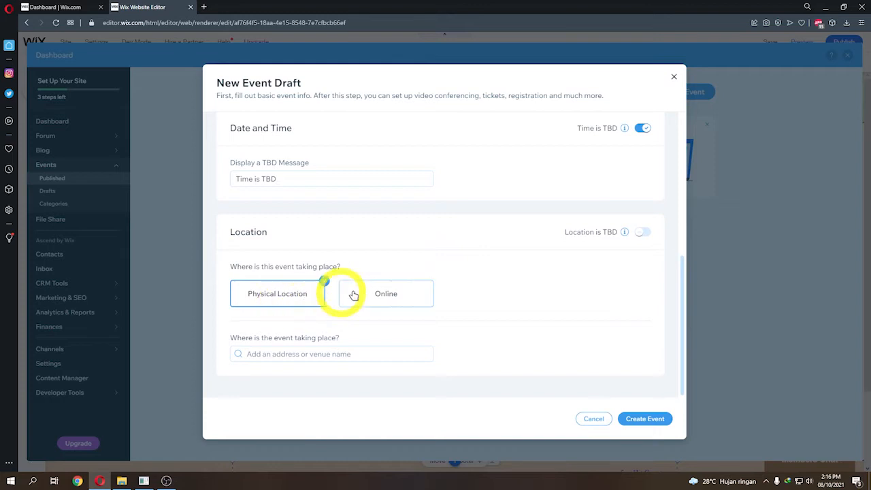
pyautogui.click(384, 293)
pyautogui.scroll(-1, 512, 296)
pyautogui.scroll(4, 514, 297)
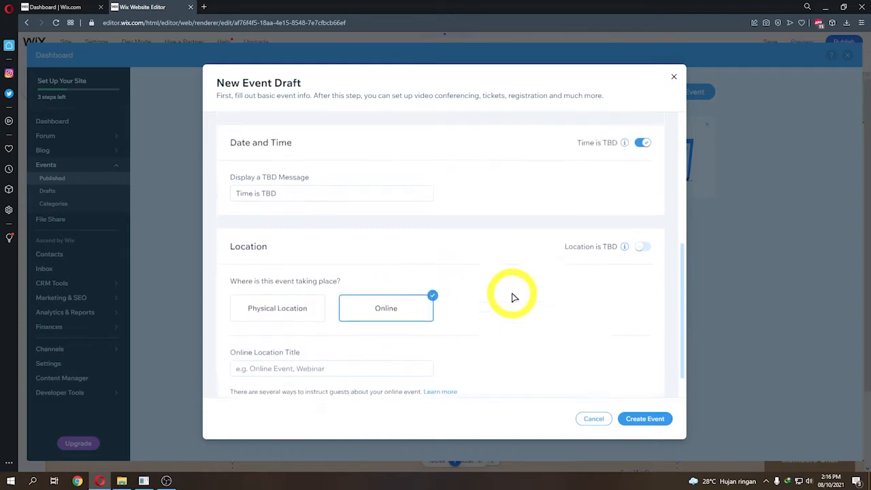
pyautogui.scroll(-2, 515, 296)
pyautogui.scroll(-1, 515, 297)
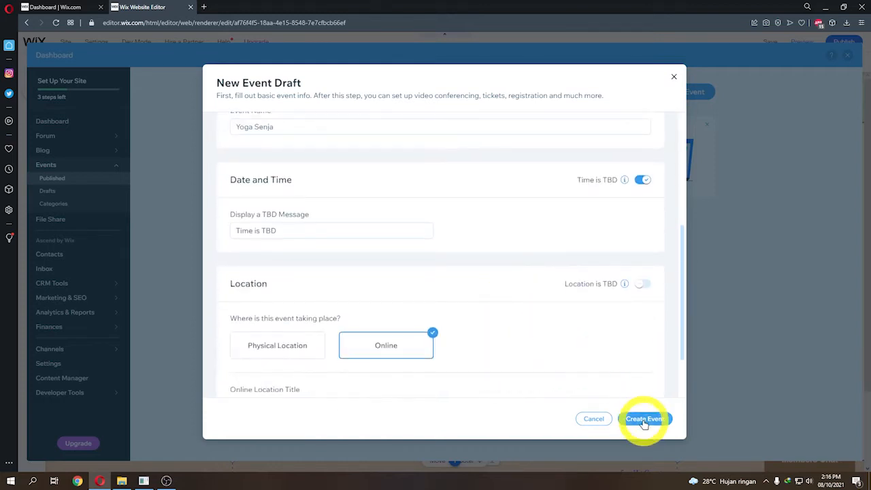
# - Set the online location title to "Webinar Yoga Talks" and create the event
pyautogui.click(645, 418)
pyautogui.click(348, 333)
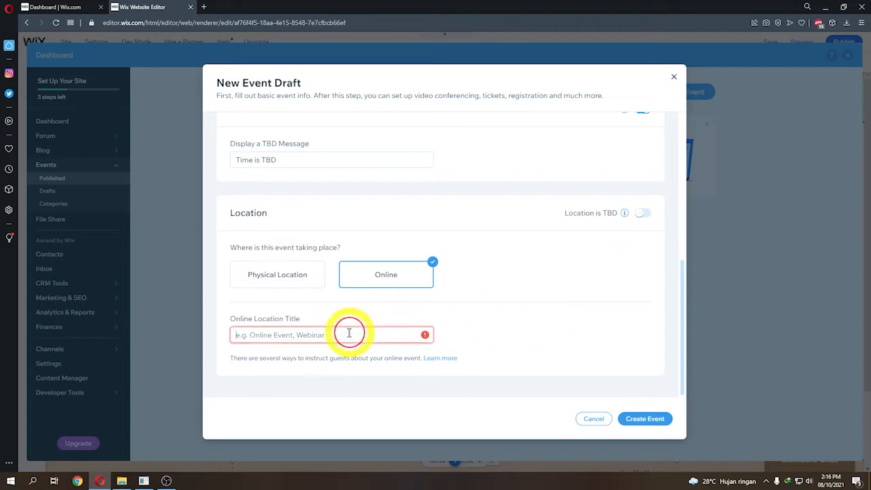
pyautogui.write('Yoga Talks')
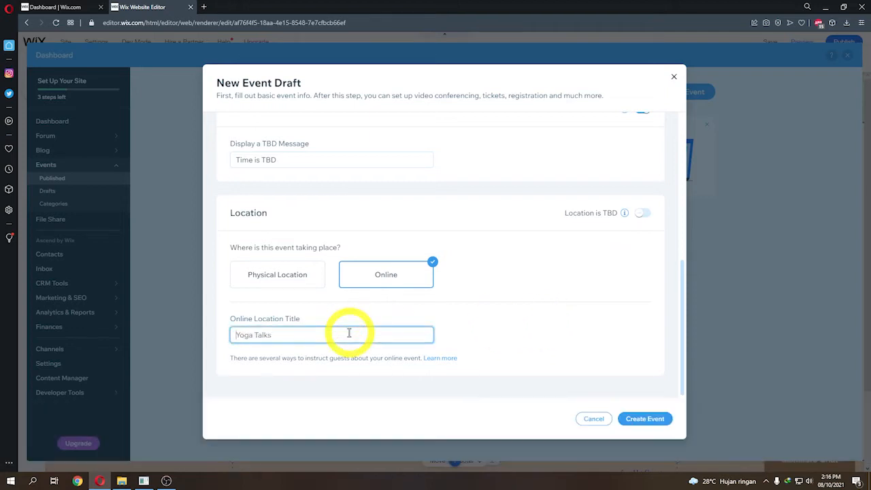
pyautogui.press('Home')
pyautogui.write('Webinar')
pyautogui.click(645, 419)
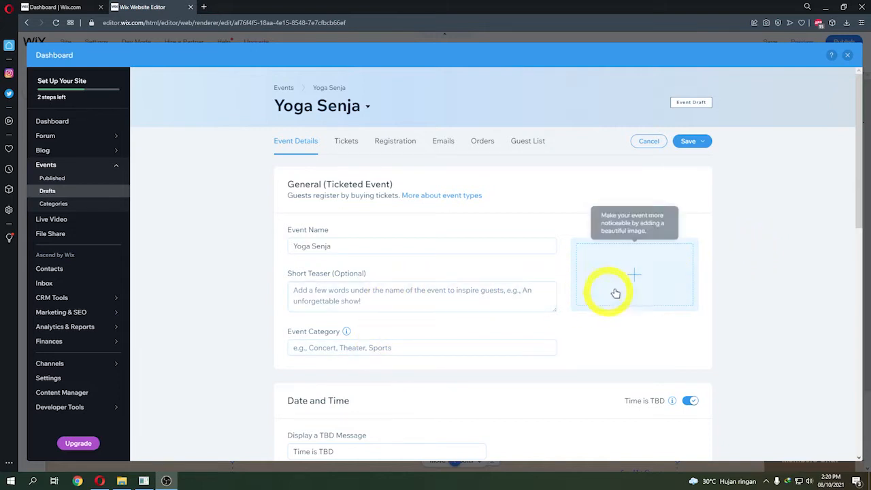
# - Search Media from Wix for "yoga" and add the Iyengar Yoga Class Triangle photo as the event image
pyautogui.click(634, 275)
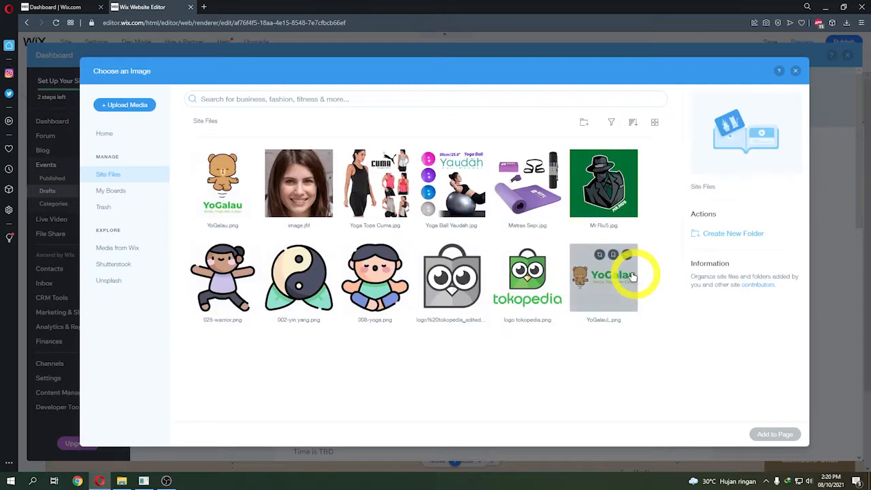
pyautogui.click(127, 247)
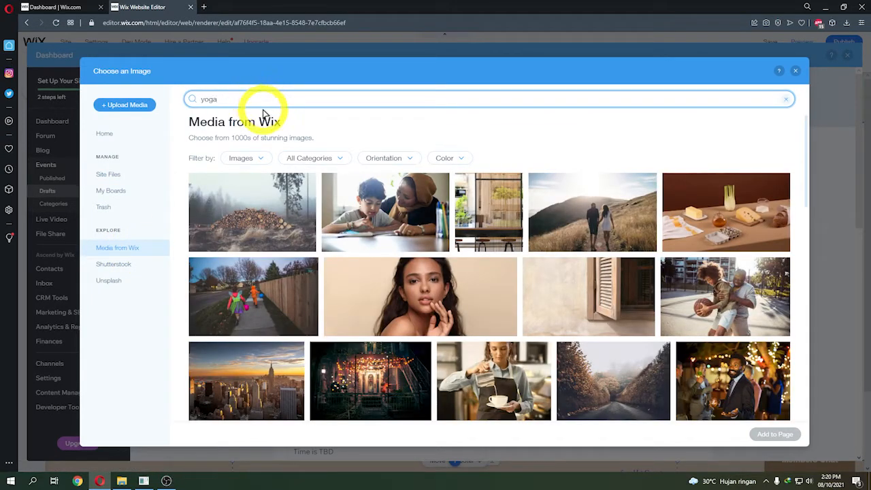
pyautogui.press('Return')
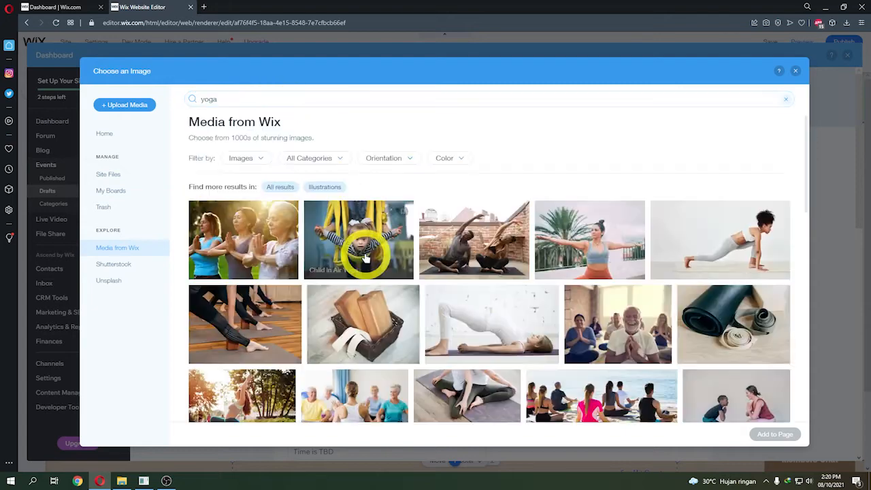
pyautogui.click(282, 345)
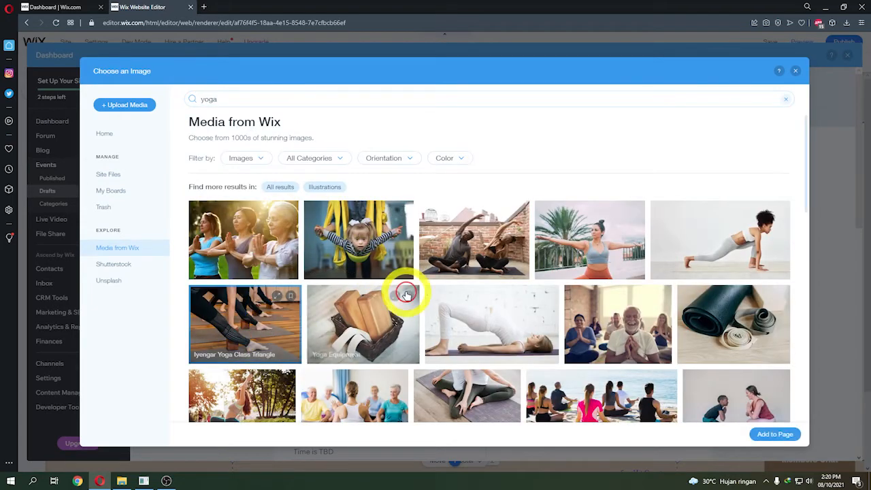
pyautogui.click(775, 434)
# - Turn off Time is TBD in the event details so the event has a date and time
pyautogui.scroll(-3, 612, 344)
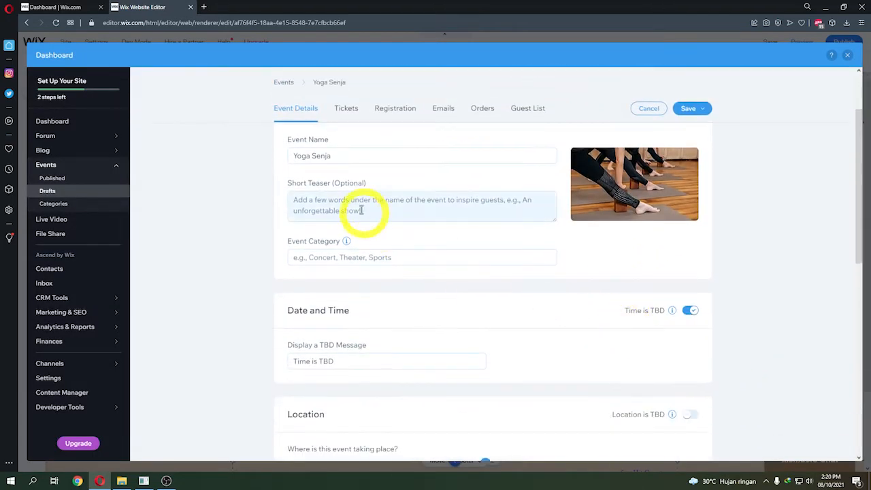
pyautogui.scroll(-1, 373, 229)
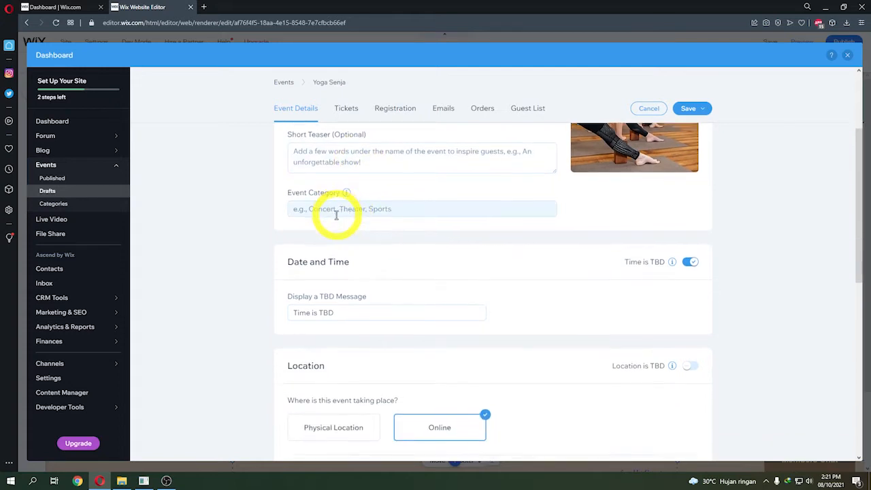
pyautogui.scroll(-2, 355, 213)
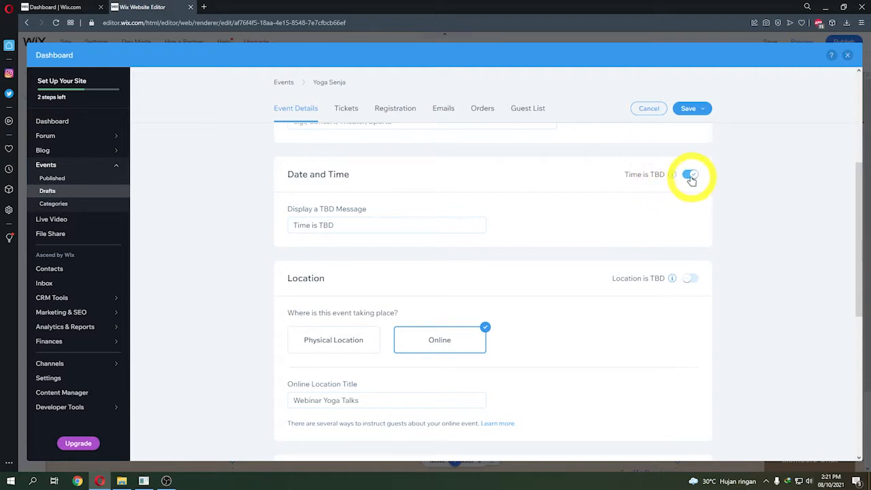
pyautogui.scroll(-2, 525, 247)
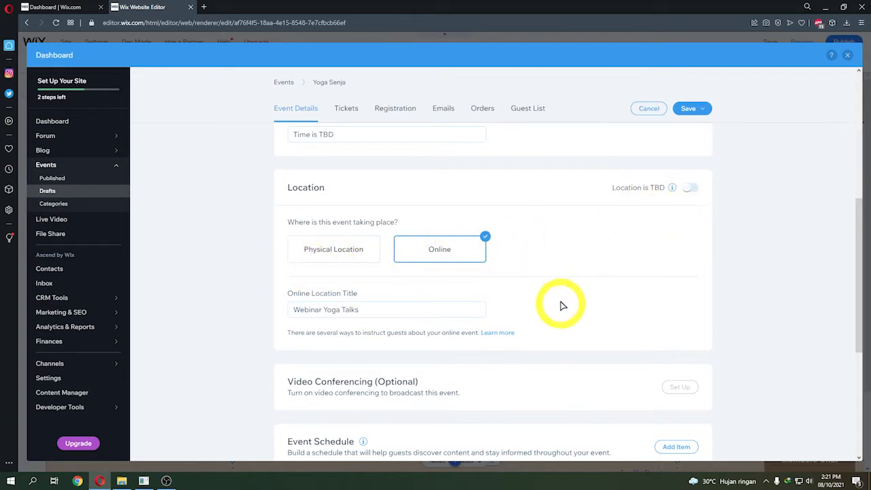
pyautogui.scroll(-2, 561, 306)
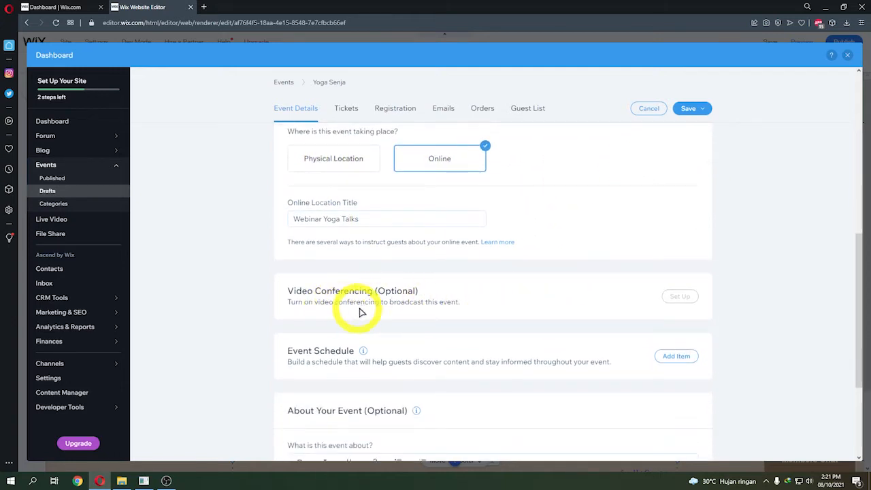
pyautogui.scroll(1, 490, 320)
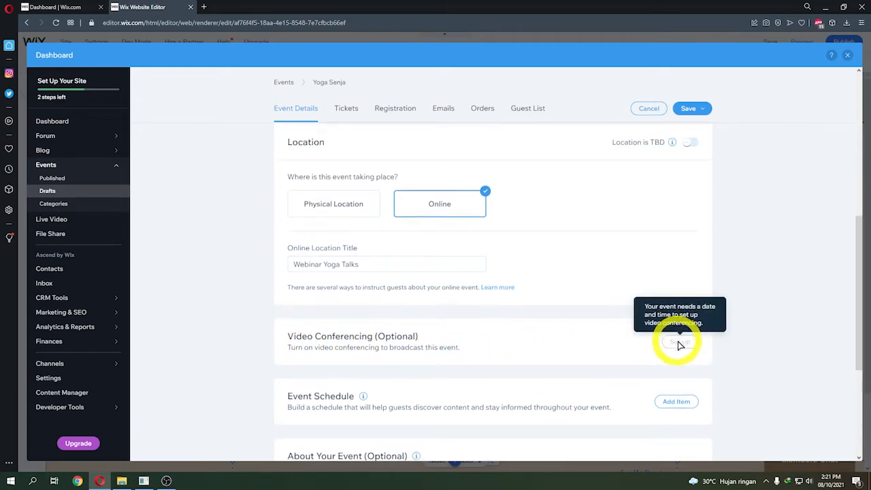
pyautogui.scroll(3, 707, 352)
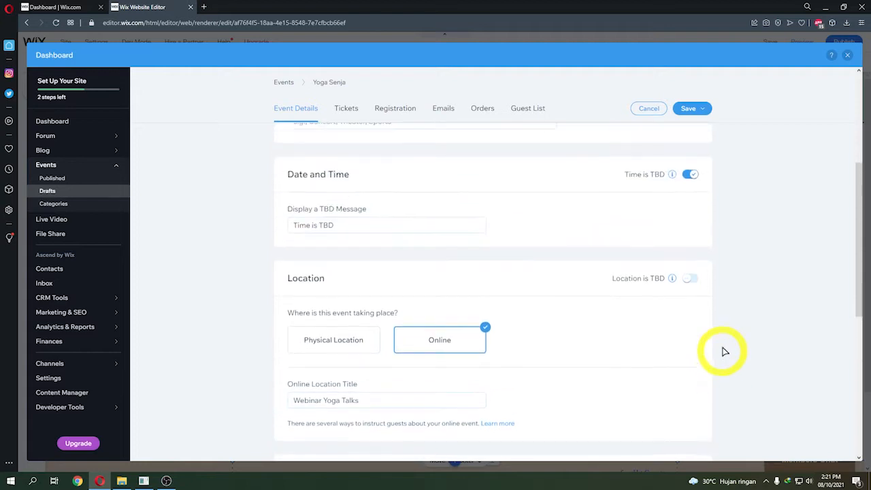
pyautogui.click(688, 175)
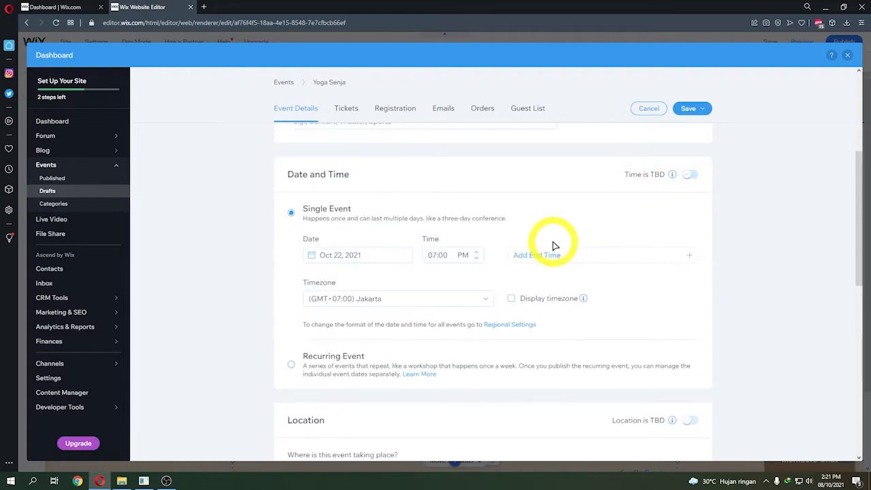
# - Set up video conferencing for the event with Wix Live and choose Meeting (25 participants) as the video type
pyautogui.scroll(-4, 674, 360)
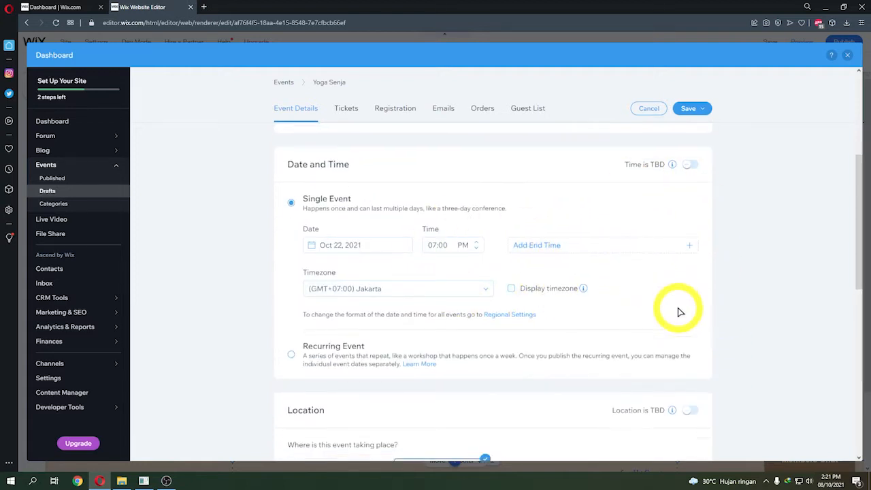
pyautogui.click(680, 348)
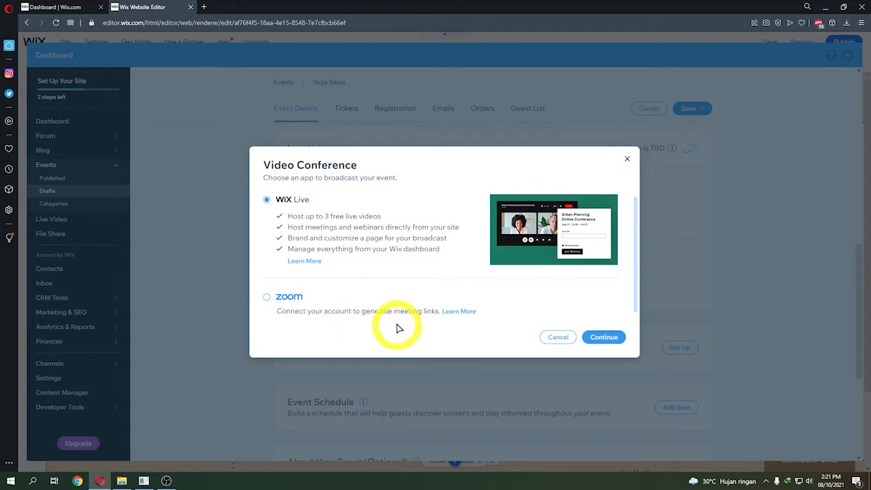
pyautogui.click(605, 338)
pyautogui.scroll(-3, 553, 334)
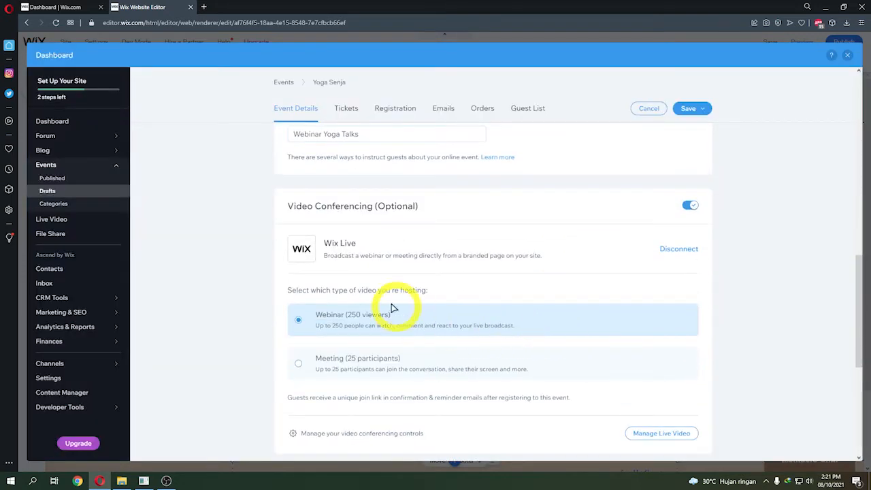
pyautogui.click(316, 369)
# - Save and publish the Yoga Senja event
pyautogui.scroll(-4, 422, 350)
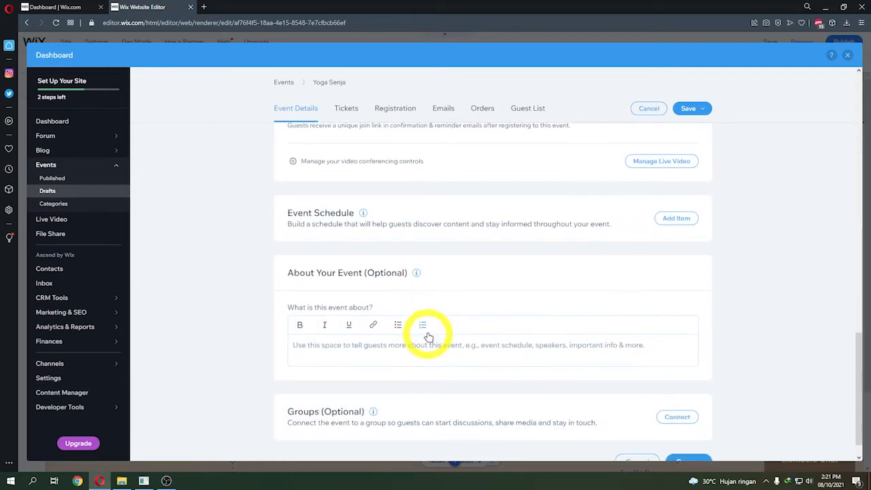
pyautogui.scroll(-1, 430, 335)
pyautogui.click(680, 432)
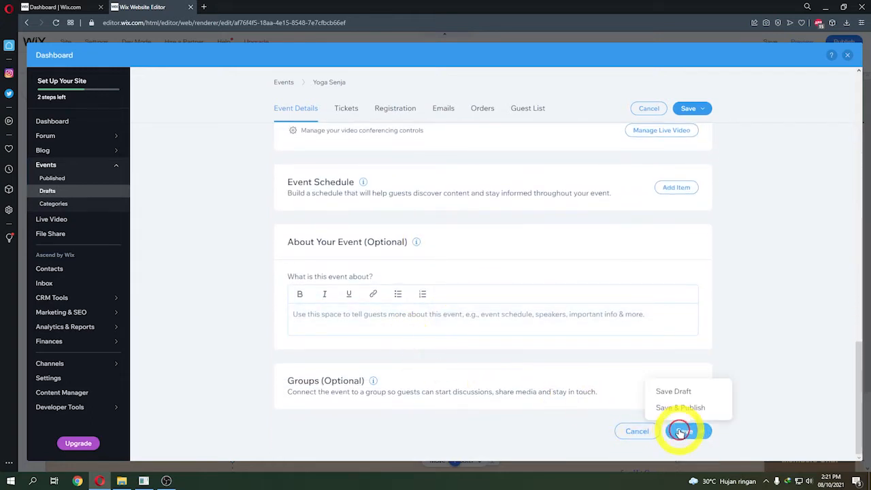
pyautogui.click(680, 406)
# - Start a new ticket for the Yoga Senja event and name it "Normal", leaving the description empty
pyautogui.scroll(-3, 733, 424)
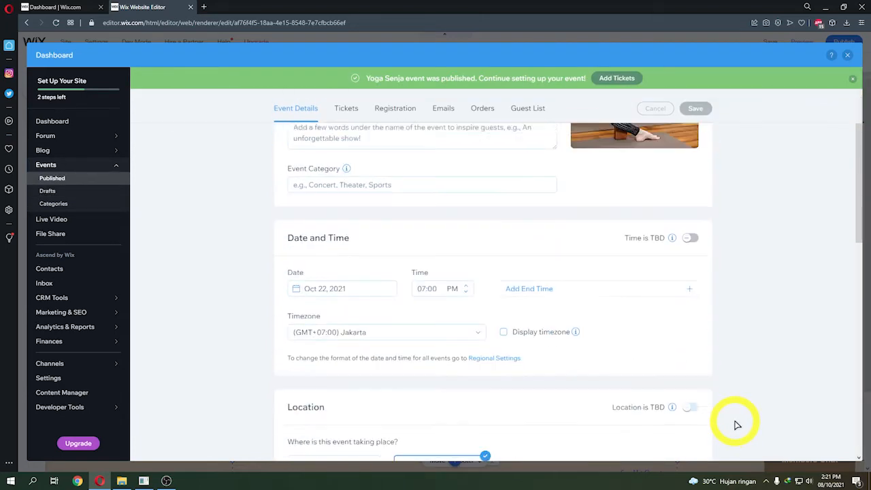
pyautogui.scroll(-5, 733, 424)
pyautogui.scroll(10, 733, 420)
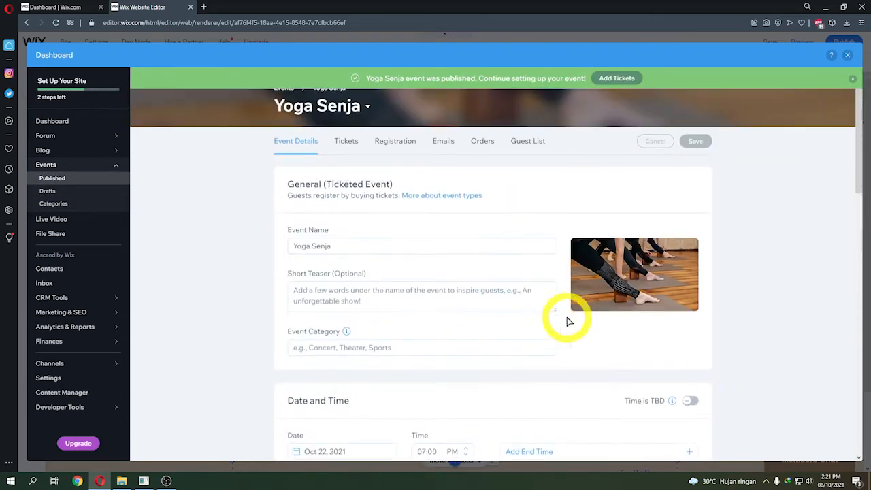
pyautogui.click(346, 141)
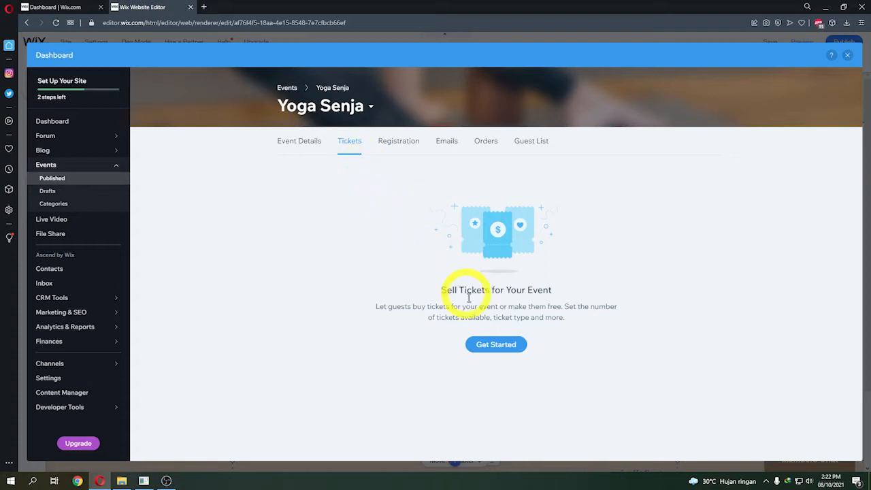
pyautogui.click(500, 347)
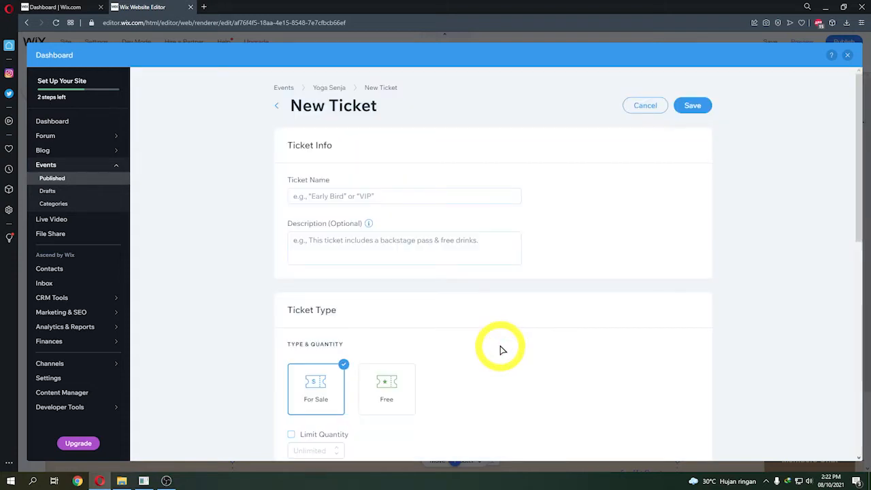
pyautogui.click(438, 197)
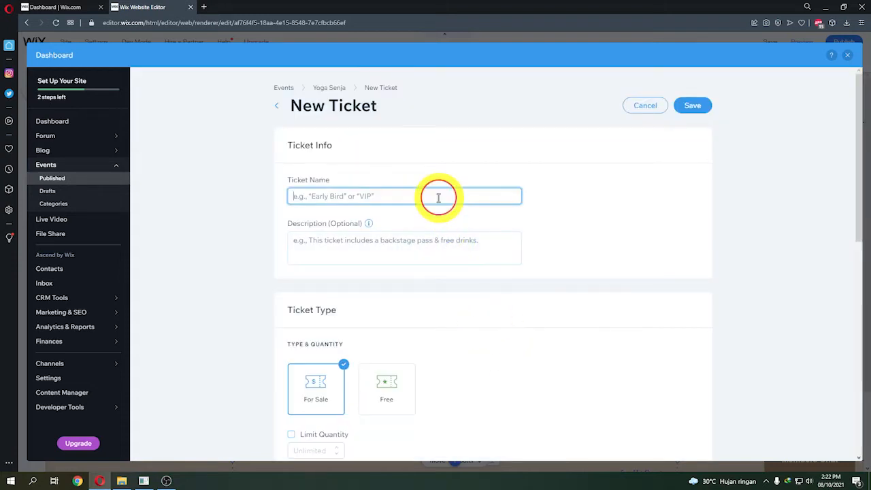
pyautogui.write('Normal')
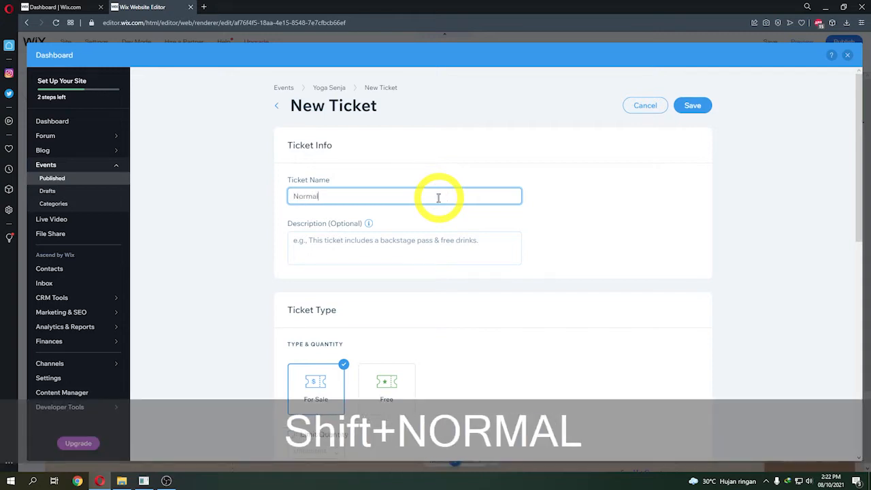
pyautogui.click(419, 242)
# - Make the ticket type For Sale and set its price to 50000 in Rupiah - IDR (Rp)
pyautogui.scroll(-1, 336, 188)
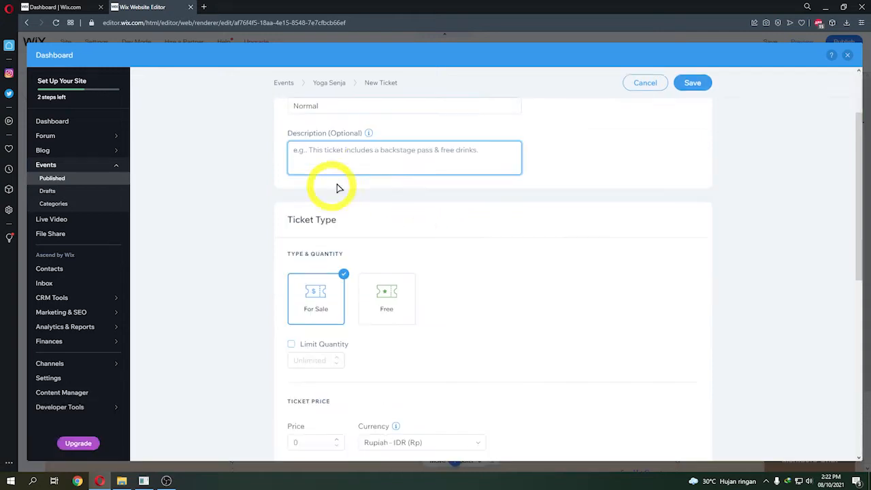
pyautogui.scroll(1, 430, 307)
pyautogui.scroll(-1, 408, 307)
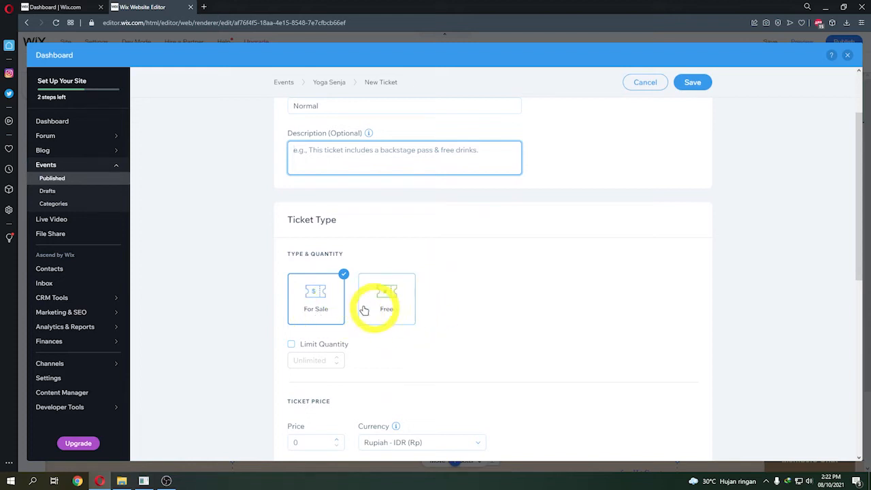
pyautogui.click(391, 311)
pyautogui.scroll(-1, 469, 344)
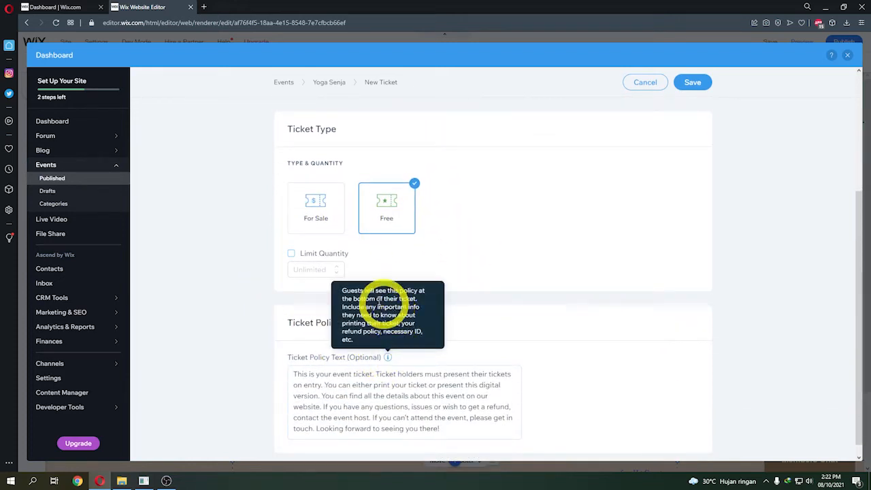
pyautogui.click(313, 207)
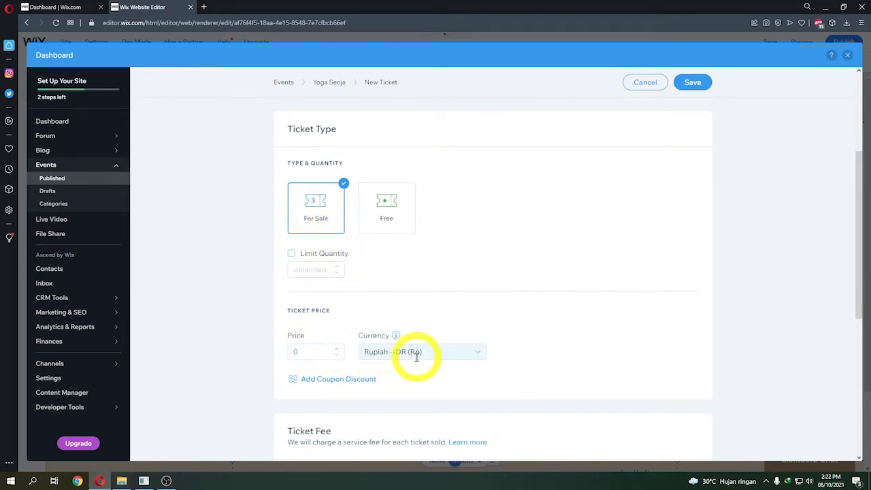
pyautogui.click(293, 350)
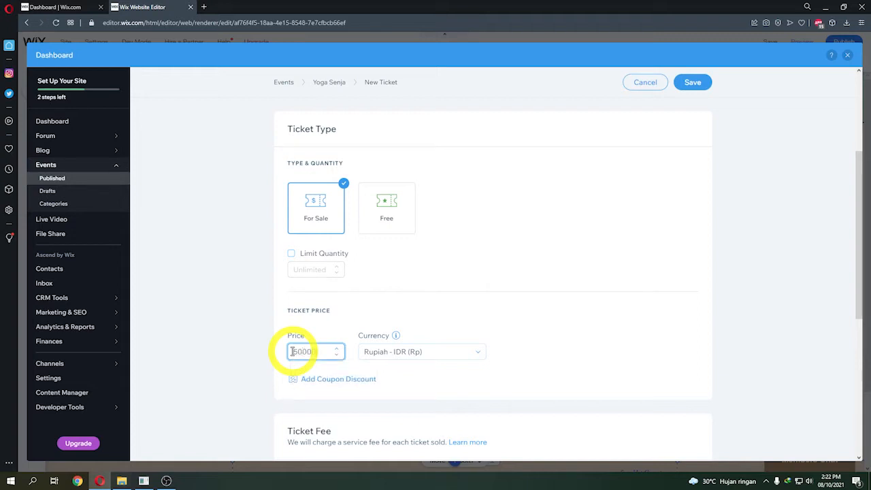
pyautogui.click(243, 339)
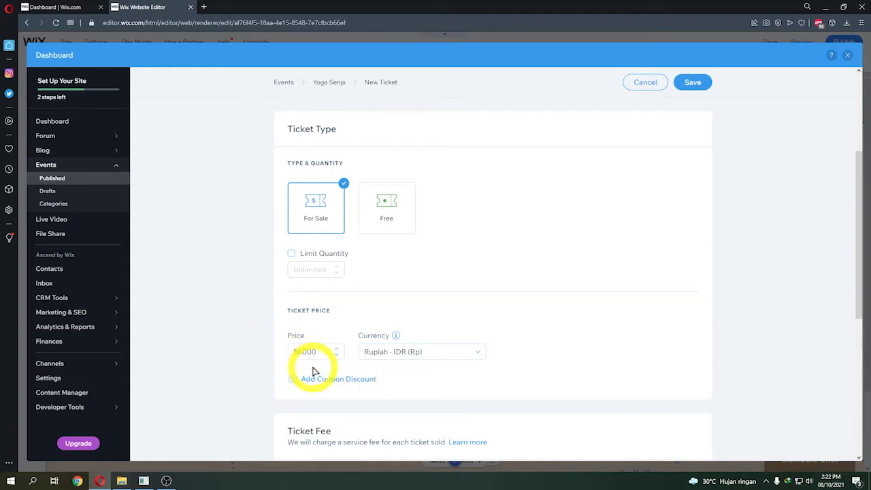
# - Have the ticket service fee passed on to the buyer and save the Normal ticket
pyautogui.scroll(-3, 439, 334)
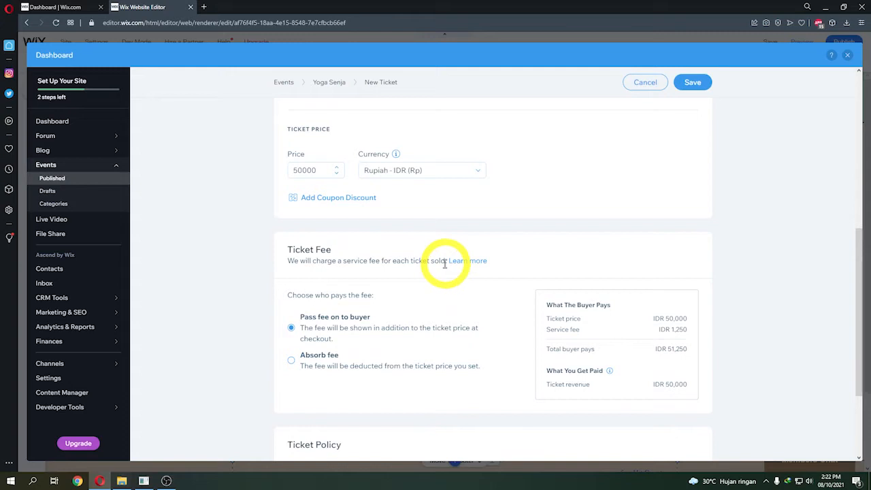
pyautogui.scroll(-1, 445, 265)
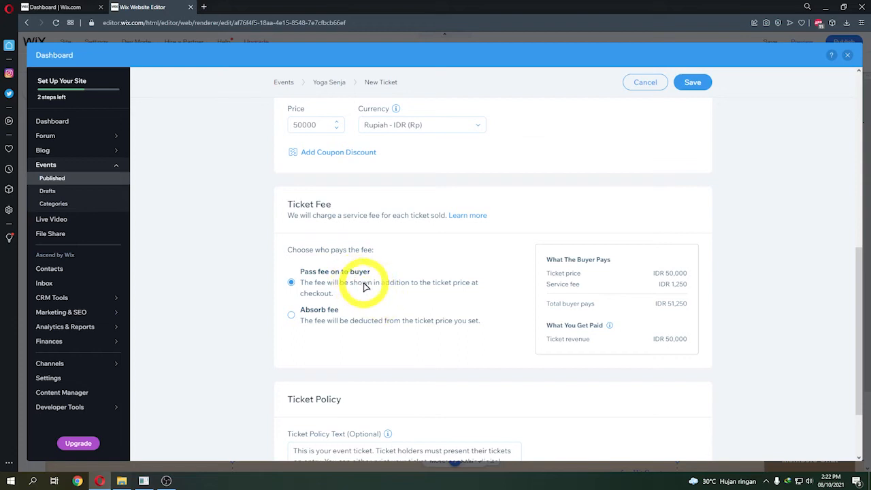
pyautogui.click(301, 318)
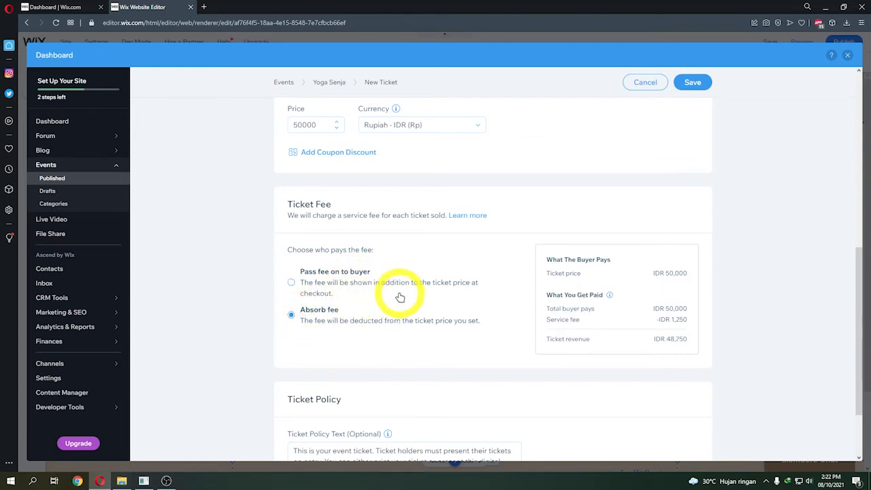
pyautogui.click(340, 276)
pyautogui.scroll(-1, 385, 303)
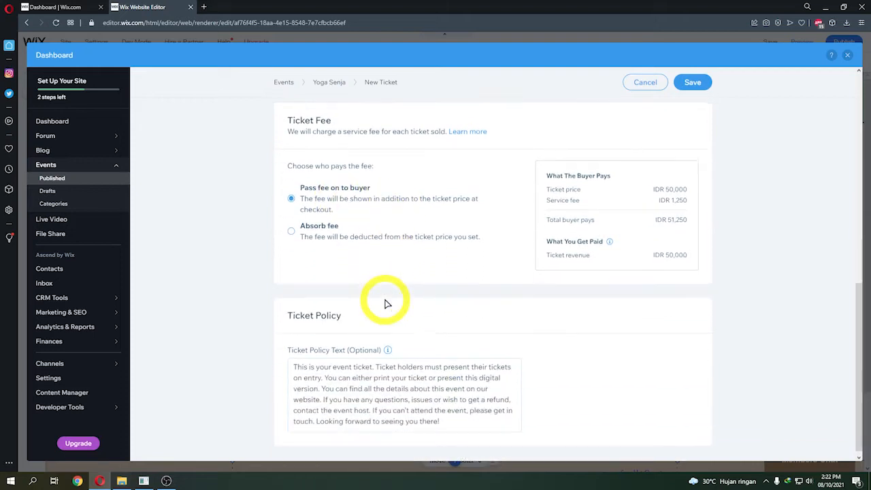
pyautogui.scroll(5, 740, 356)
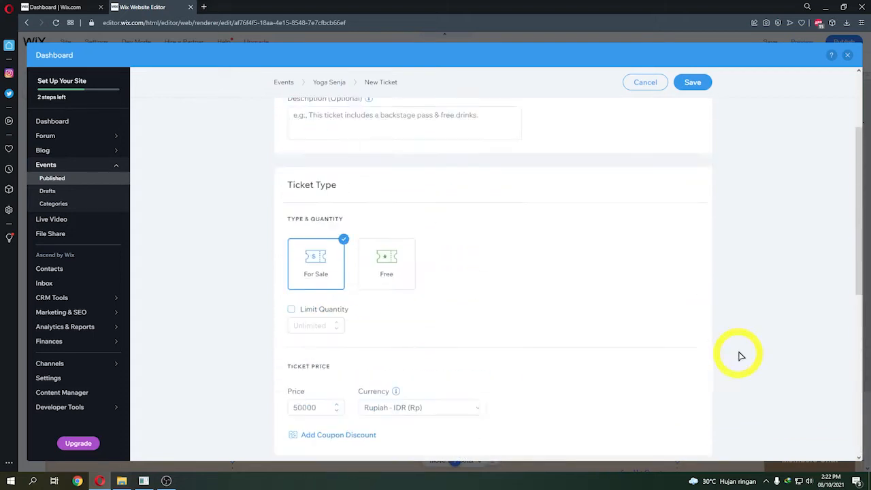
pyautogui.scroll(2, 741, 306)
pyautogui.click(700, 109)
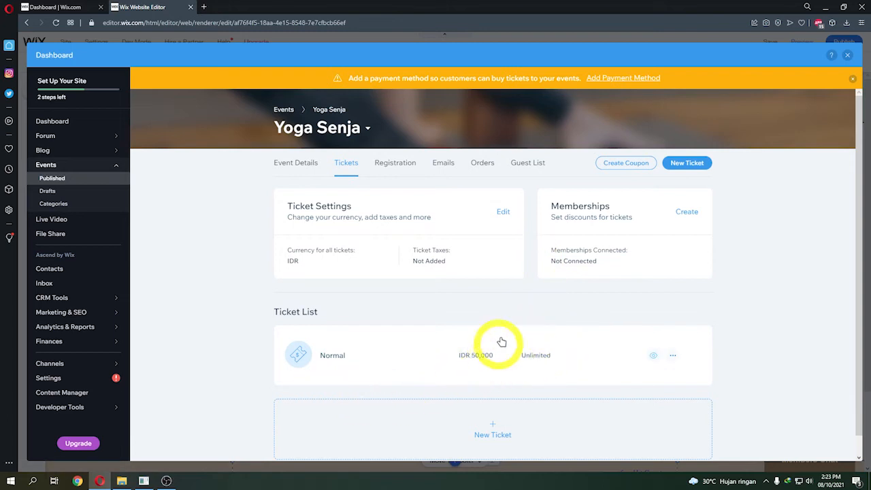
# - Examine the event's registration settings for where guests register and whether registration is open, without changing anything
pyautogui.click(395, 162)
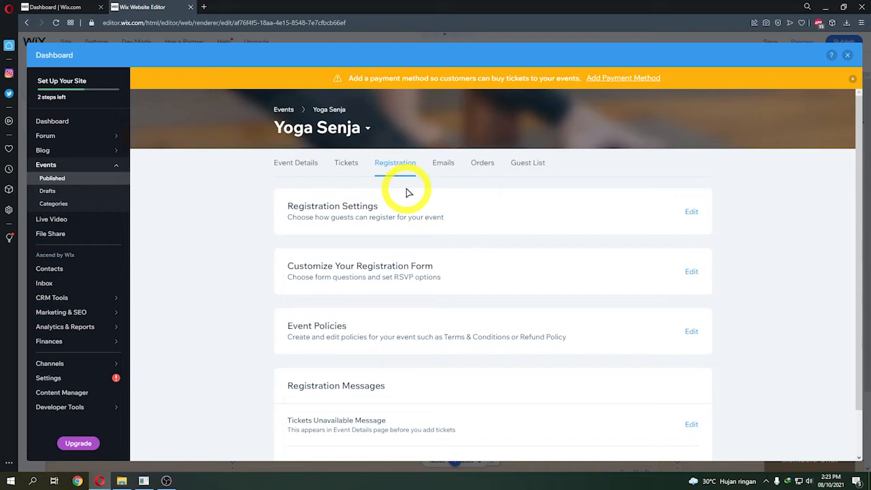
pyautogui.click(690, 212)
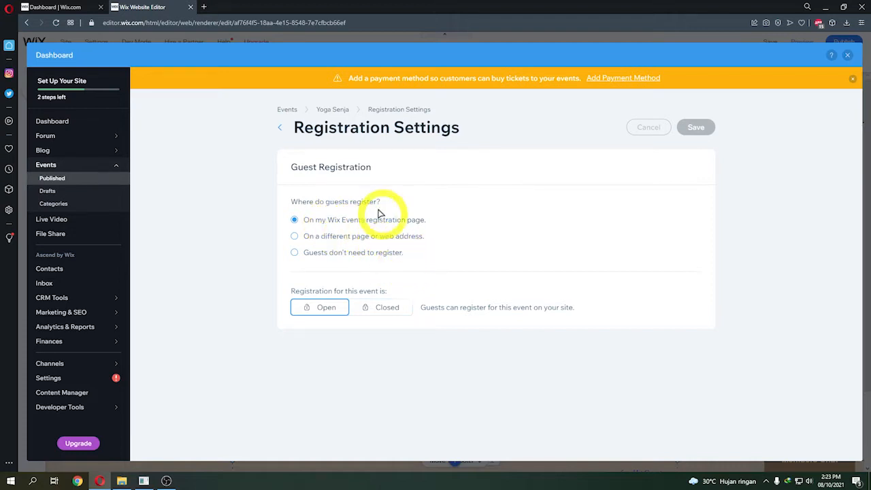
pyautogui.click(279, 128)
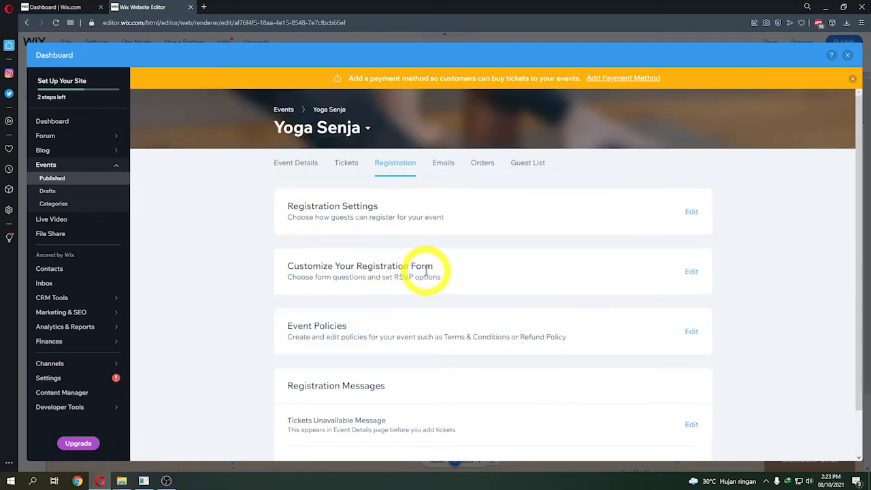
# - Review the event's registration form, including the guest info requirement, form fields and preview, and return to the registration overview
pyautogui.click(691, 272)
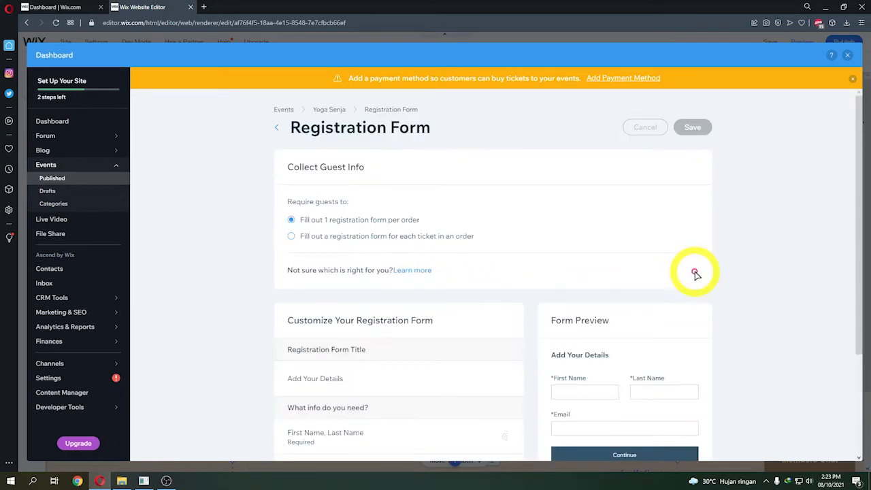
pyautogui.scroll(-3, 701, 267)
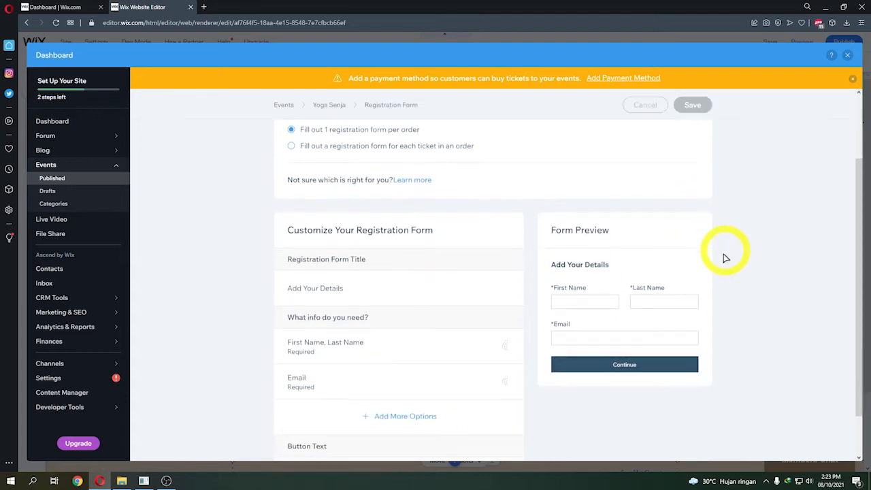
pyautogui.scroll(2, 728, 247)
pyautogui.scroll(-1, 431, 194)
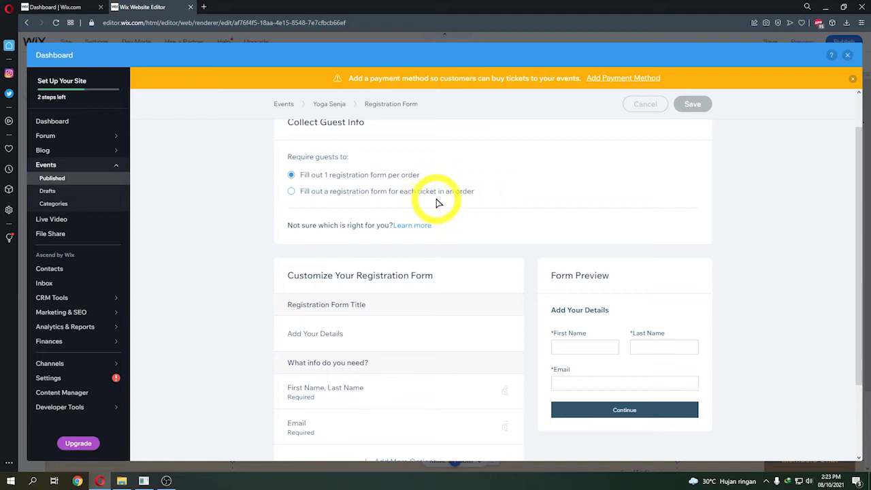
pyautogui.scroll(-4, 717, 317)
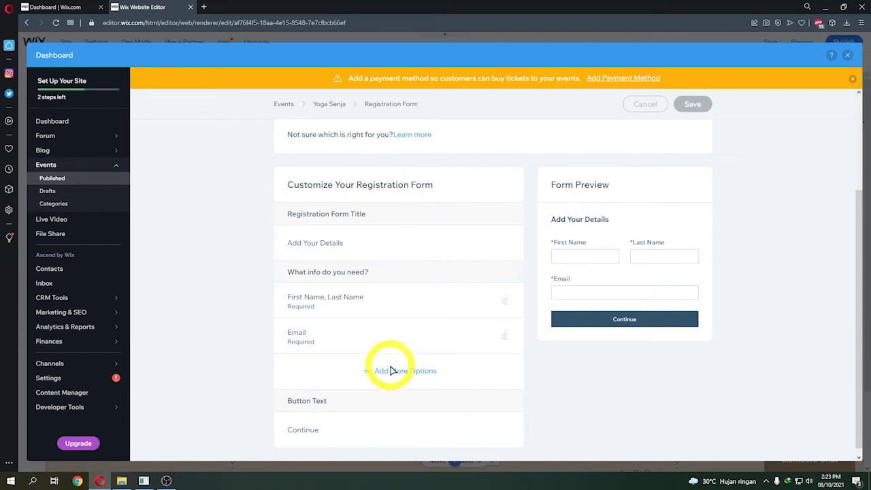
pyautogui.scroll(-1, 411, 371)
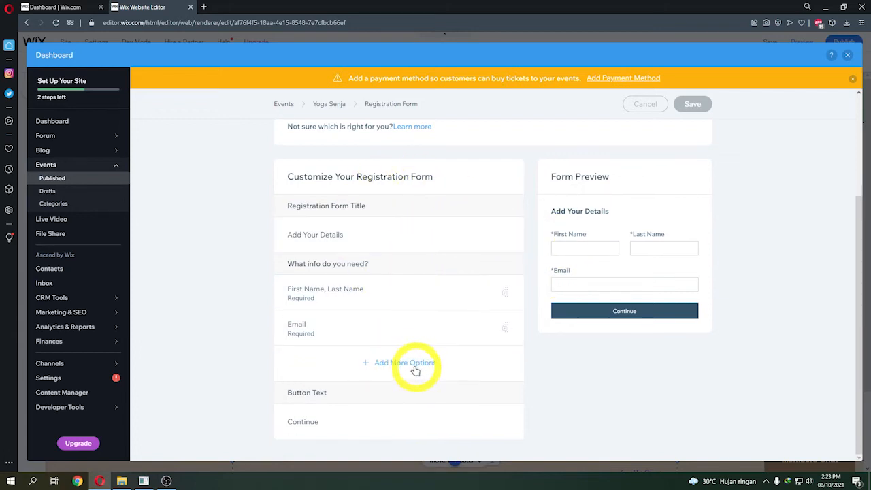
pyautogui.scroll(3, 410, 369)
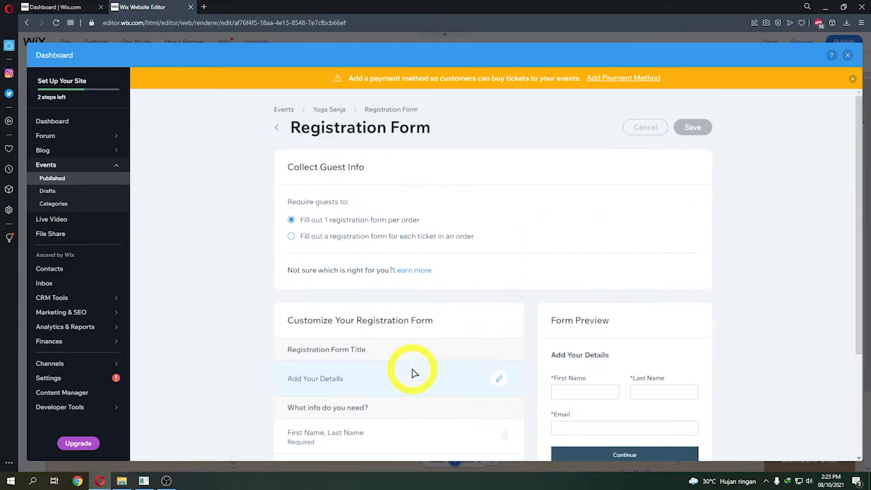
pyautogui.click(272, 130)
# - Look at the event policies page and the registration messages section of the event
pyautogui.scroll(-1, 537, 313)
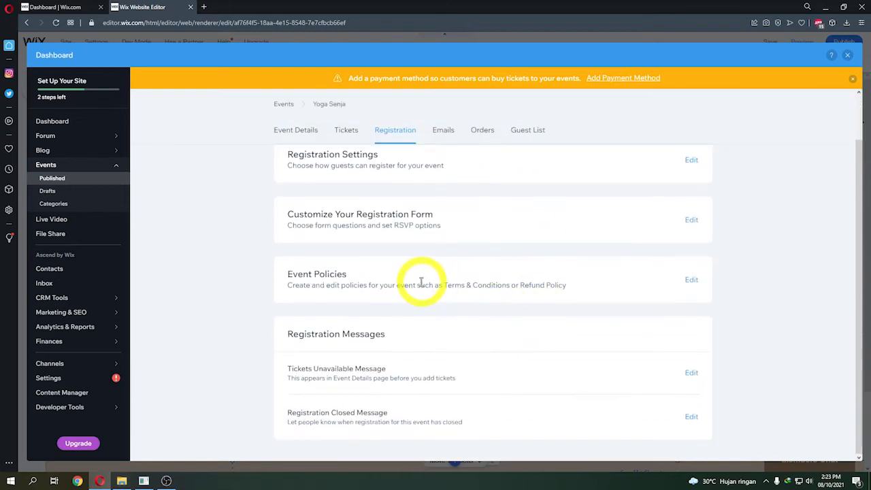
pyautogui.click(690, 280)
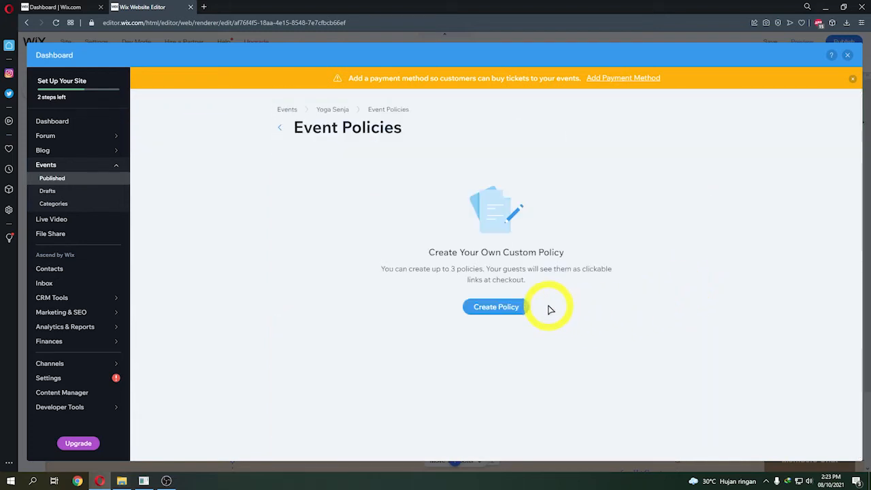
pyautogui.click(280, 130)
pyautogui.scroll(-2, 463, 299)
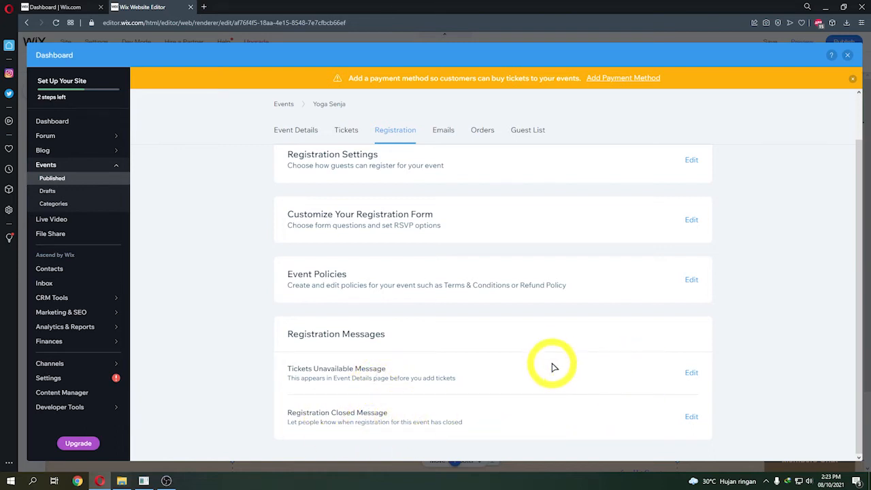
# - Review the event's email settings, including email alerts, default notifications, invoices and customized automated emails
pyautogui.scroll(2, 538, 353)
pyautogui.click(446, 165)
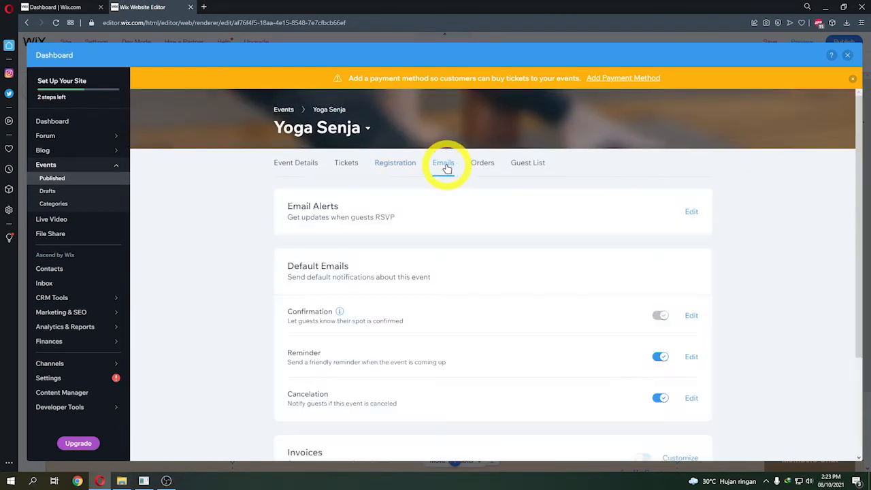
pyautogui.scroll(-1, 481, 225)
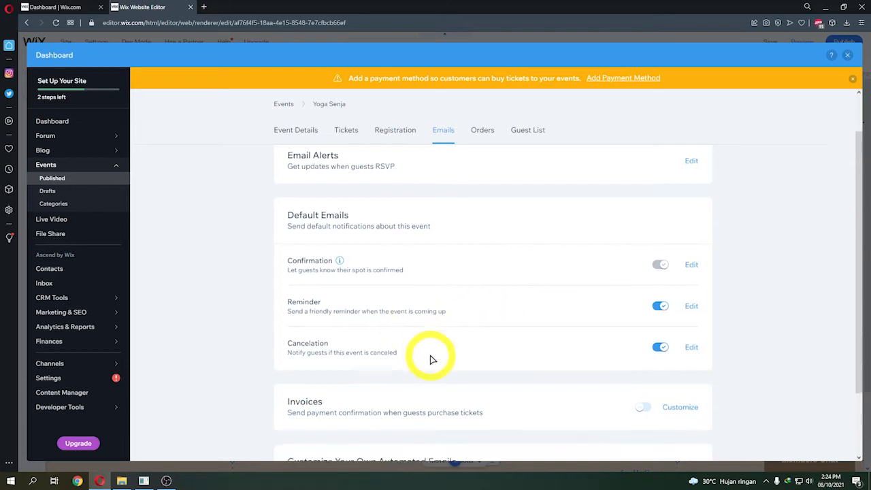
pyautogui.scroll(-2, 442, 347)
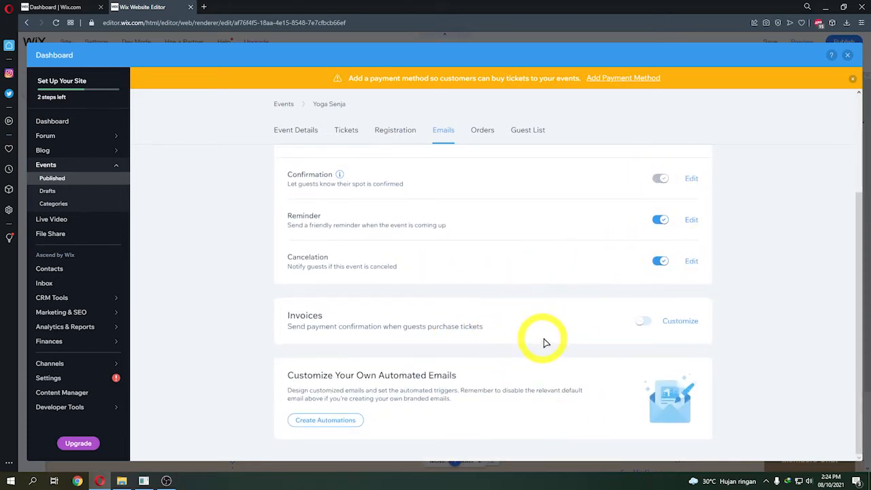
pyautogui.scroll(1, 515, 369)
pyautogui.scroll(3, 515, 369)
# - Look at the event's orders and guest list pages, and return to the event details
pyautogui.click(484, 164)
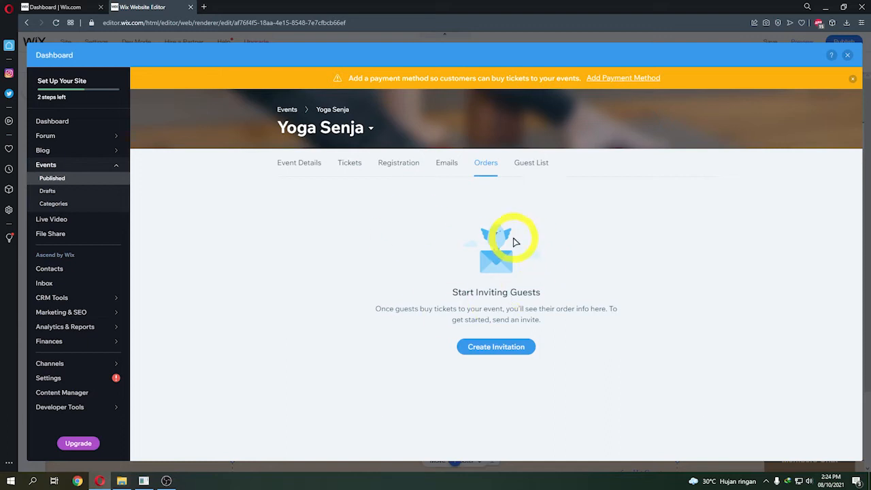
pyautogui.click(530, 164)
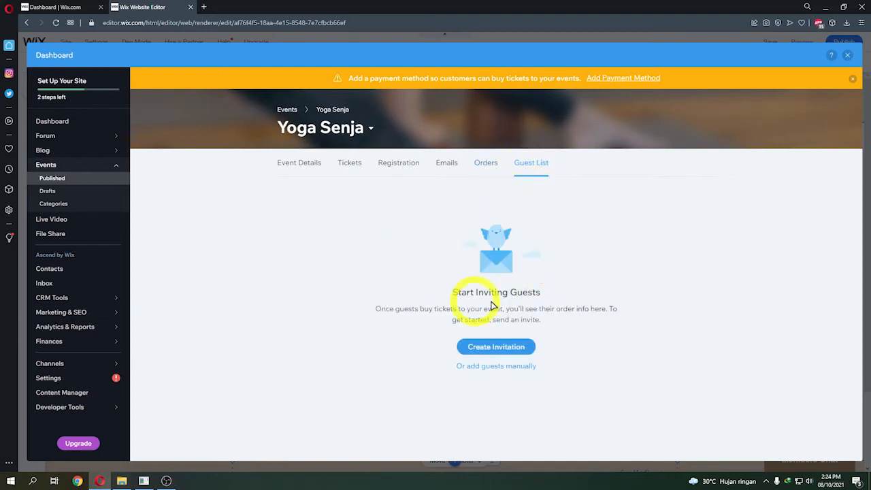
pyautogui.click(298, 163)
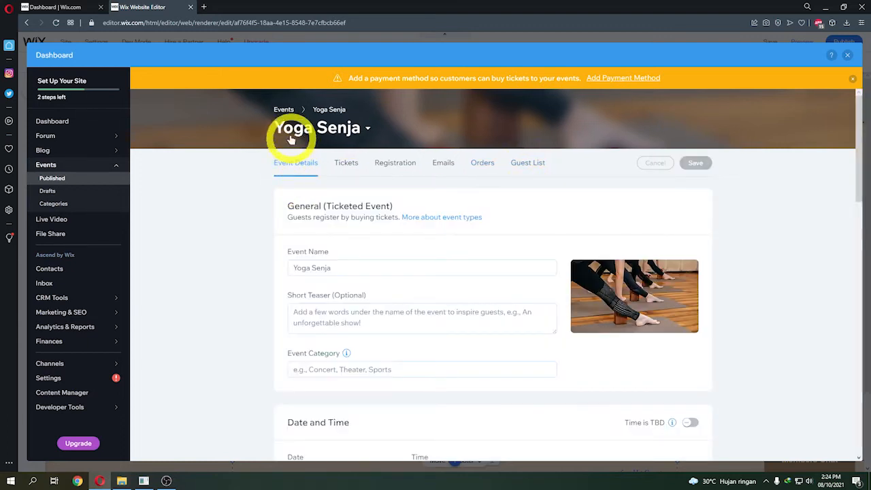
# - Go back to the list of published events and close the dashboard to return to the Events page in the editor
pyautogui.click(285, 109)
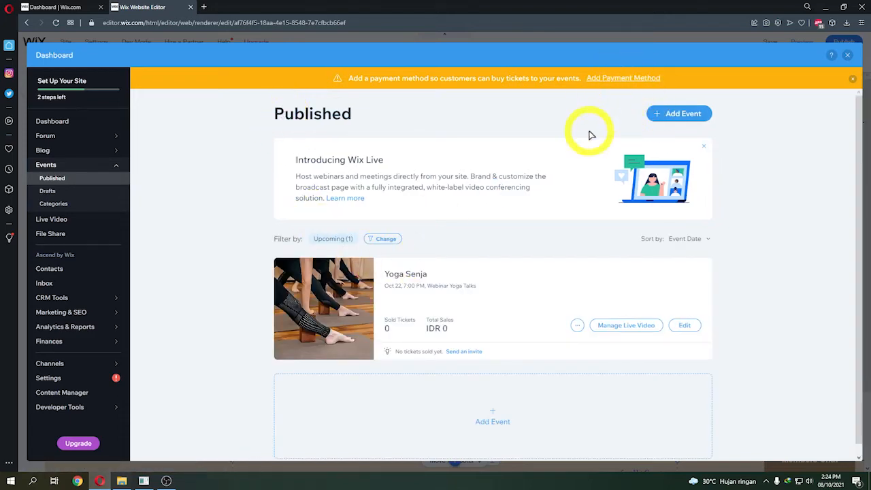
pyautogui.click(846, 54)
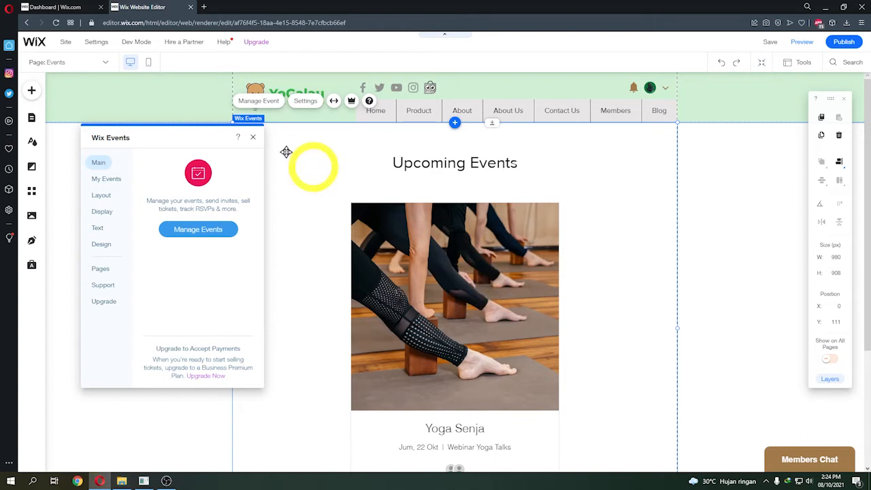
pyautogui.click(64, 179)
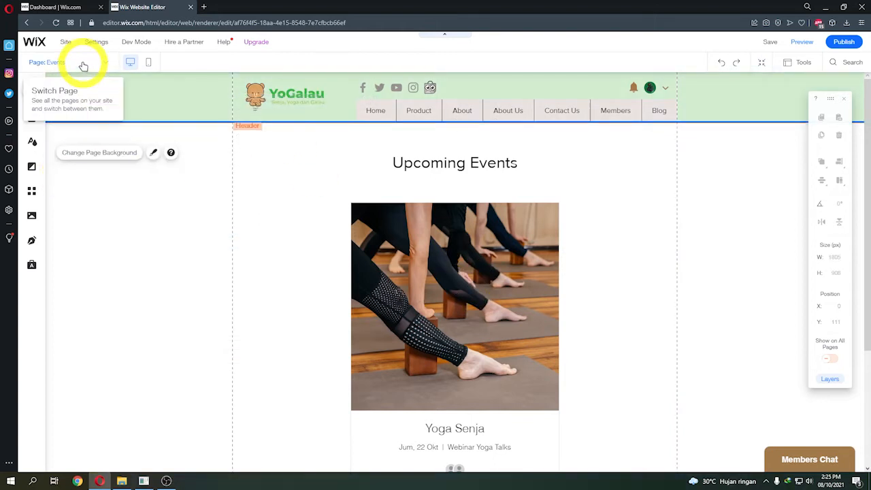
# - Switch the editor to the Event Details & Registration page and review its header, time and location, about text and tickets
pyautogui.click(83, 63)
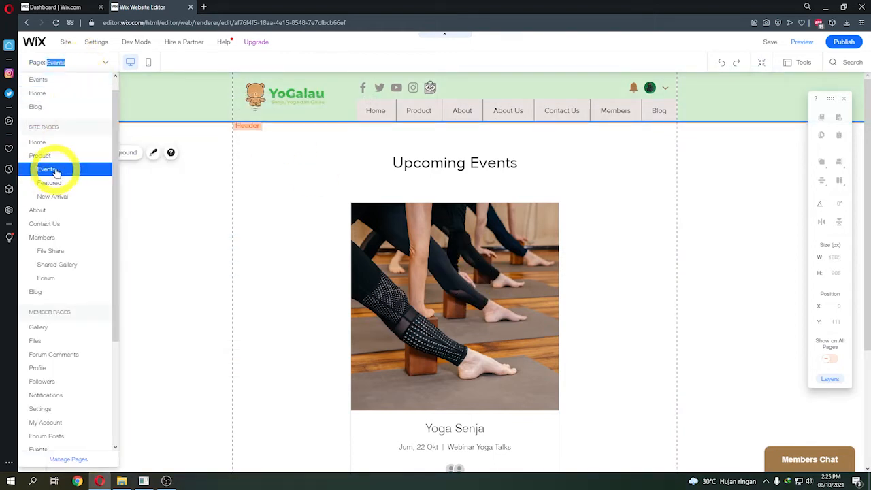
pyautogui.scroll(-3, 72, 238)
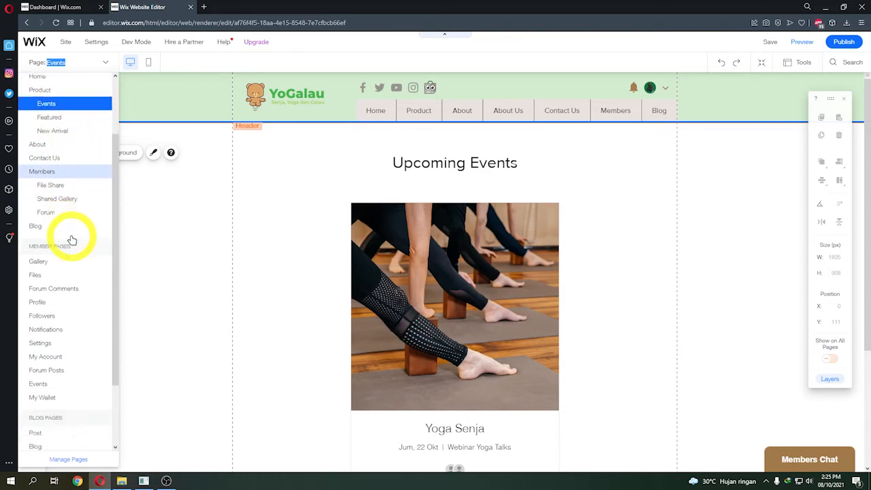
pyautogui.scroll(-1, 72, 239)
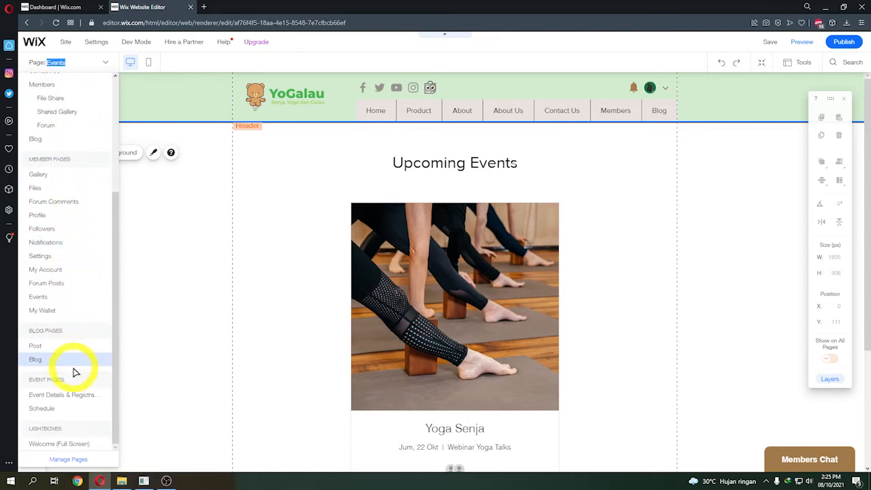
pyautogui.click(64, 395)
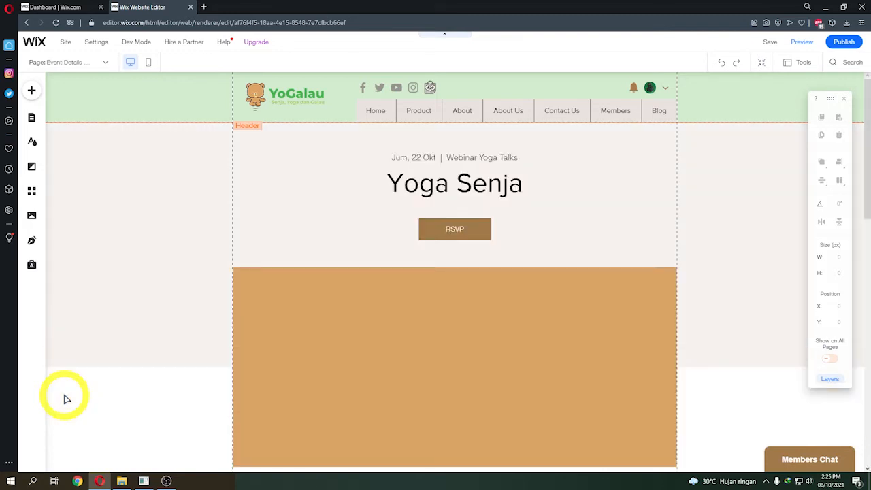
pyautogui.scroll(-8, 323, 191)
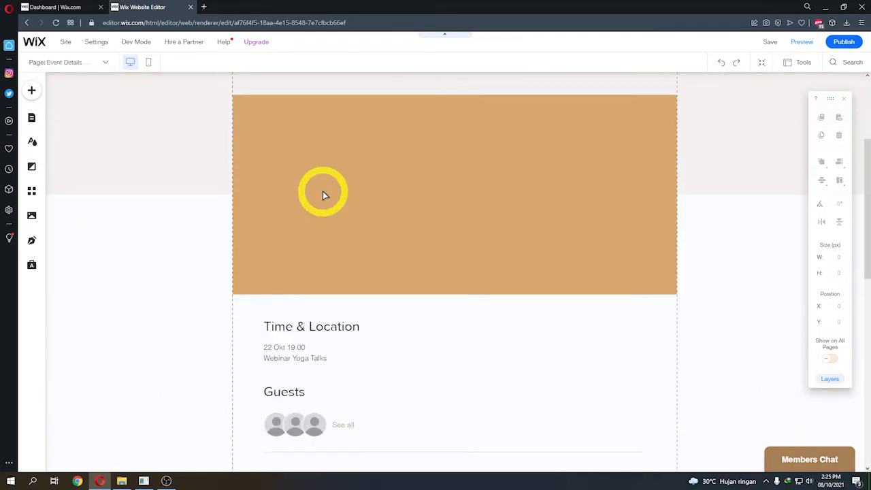
pyautogui.scroll(-5, 422, 241)
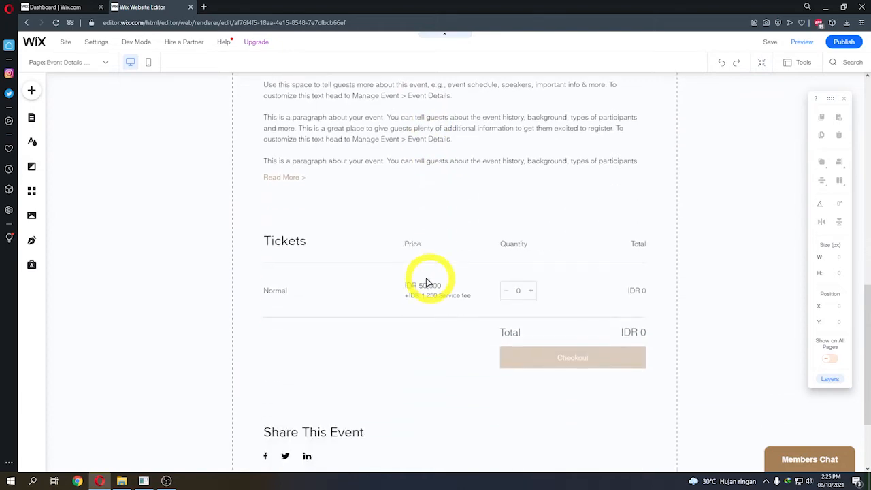
pyautogui.scroll(12, 422, 333)
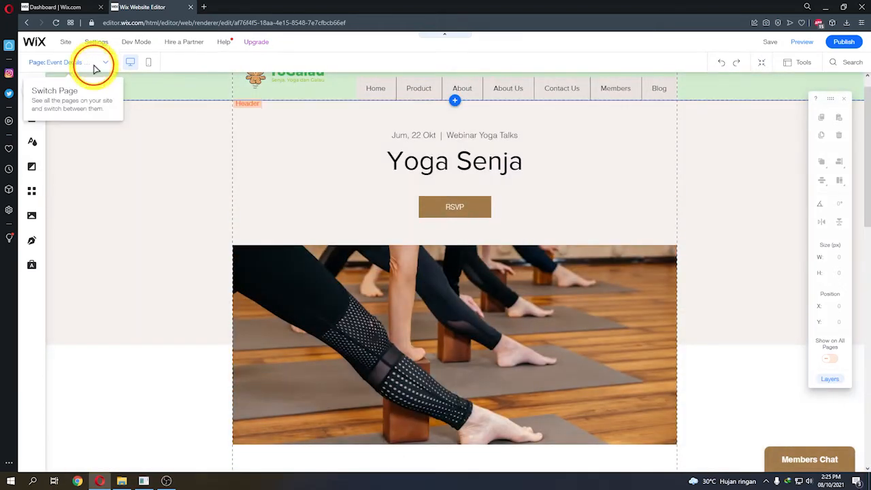
# - Switch the editor to the Schedule event page and look over its content
pyautogui.click(95, 64)
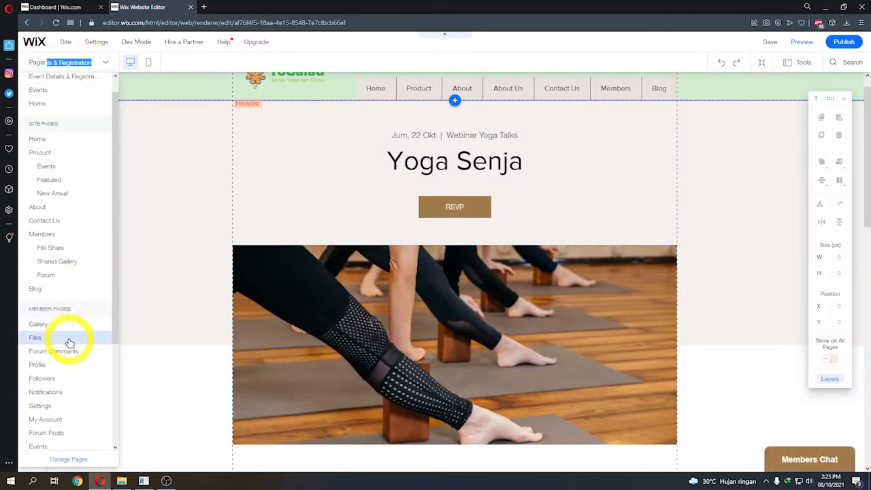
pyautogui.scroll(-5, 68, 333)
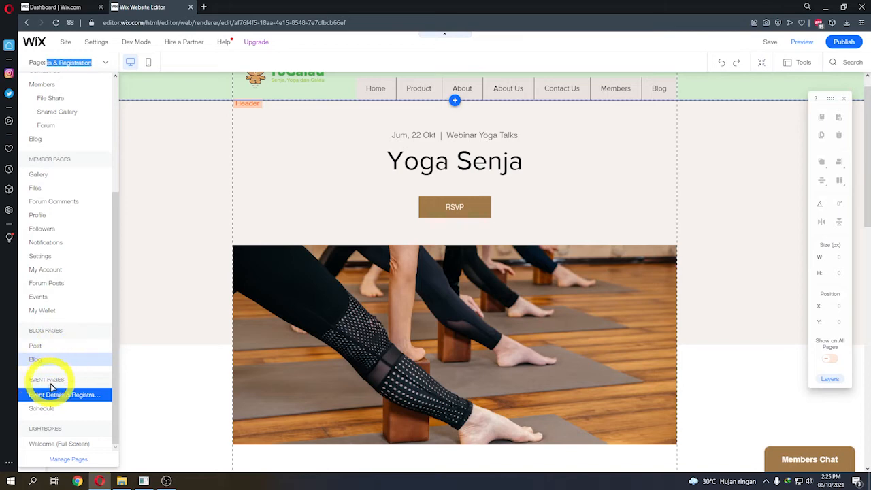
pyautogui.click(46, 408)
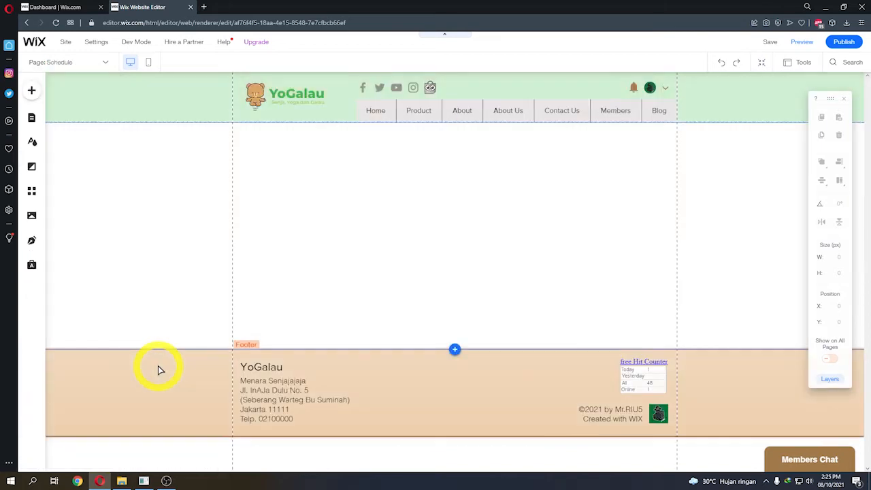
pyautogui.scroll(-2, 182, 315)
pyautogui.scroll(2, 182, 315)
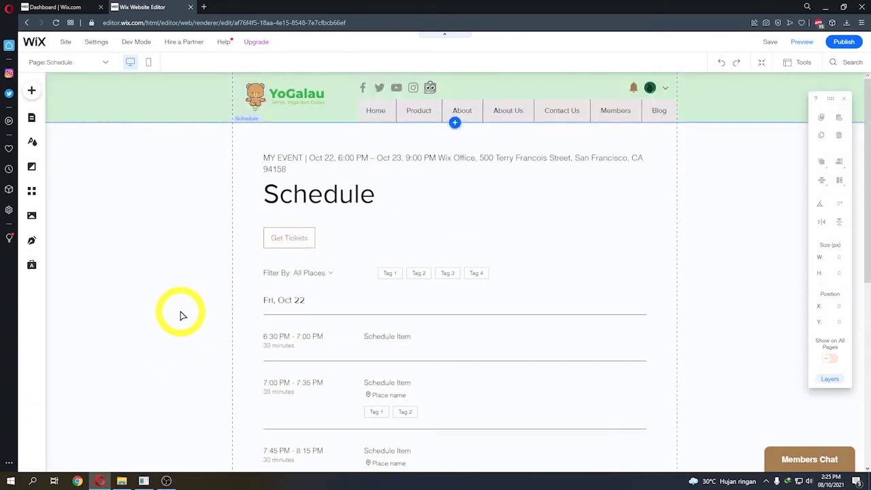
# - Try hiding the date and location and the button in the Schedule page's display settings, restore both and close the settings
pyautogui.click(290, 151)
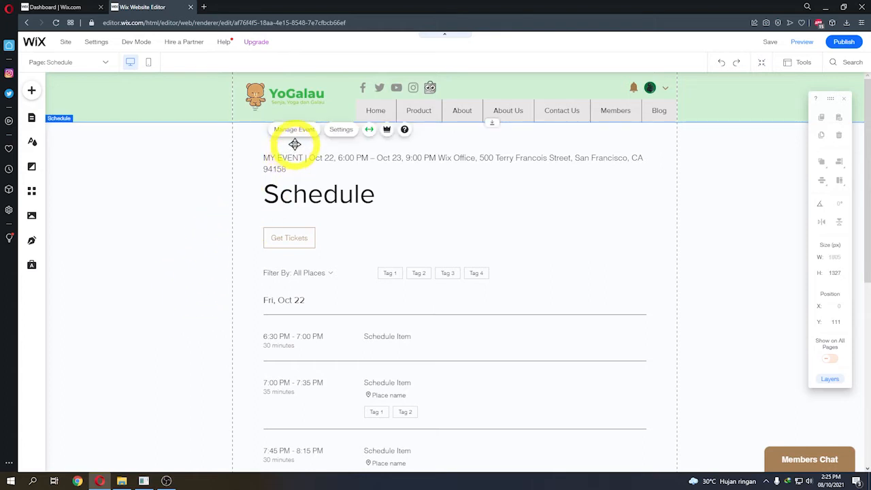
pyautogui.click(340, 130)
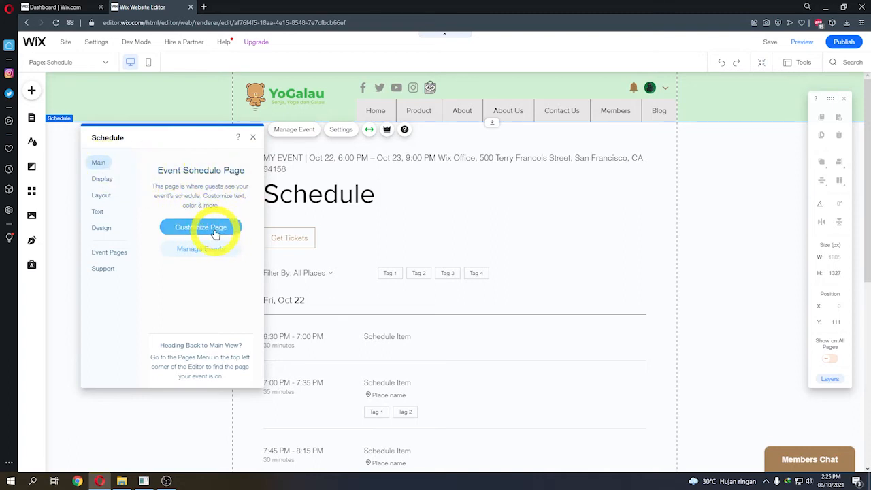
pyautogui.click(215, 229)
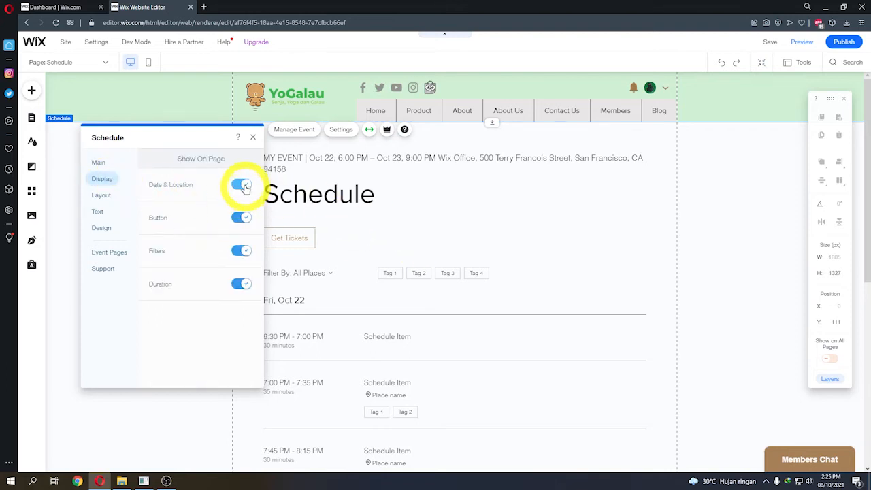
pyautogui.click(243, 185)
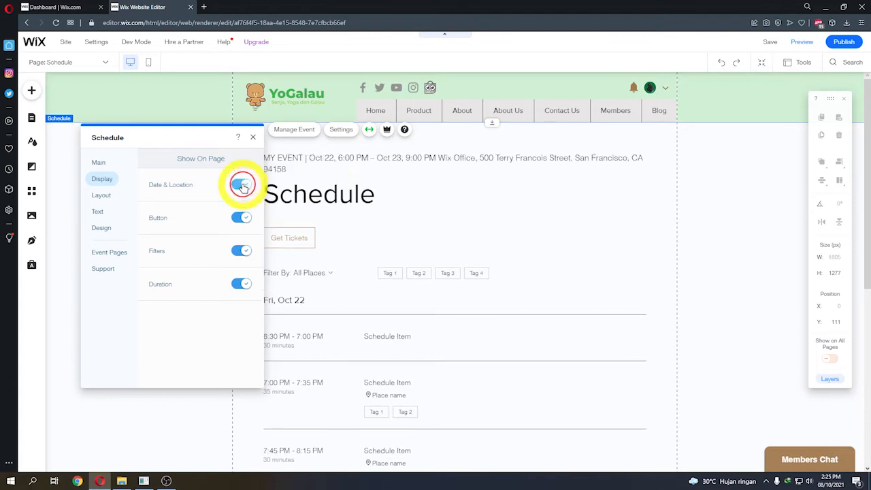
pyautogui.click(243, 219)
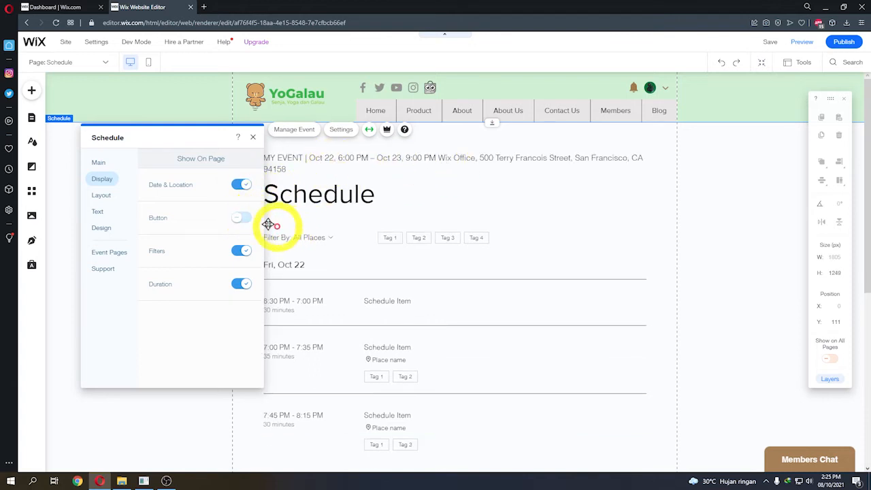
pyautogui.click(243, 218)
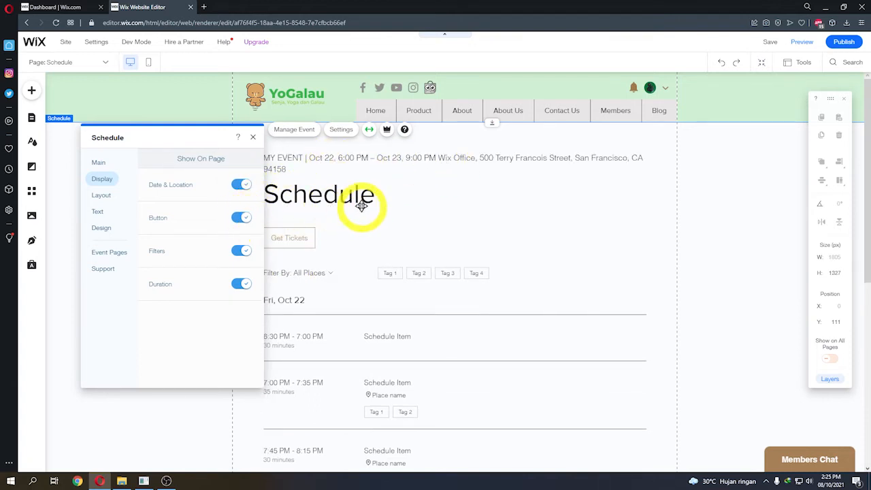
pyautogui.click(392, 218)
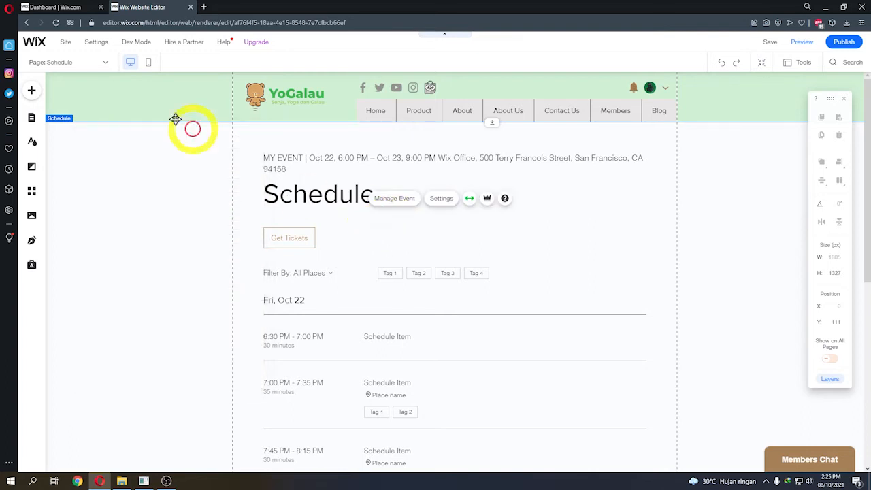
# - Switch back to the Event Details & Registration page and open the settings of its Event Details element
pyautogui.click(97, 62)
pyautogui.scroll(-3, 78, 304)
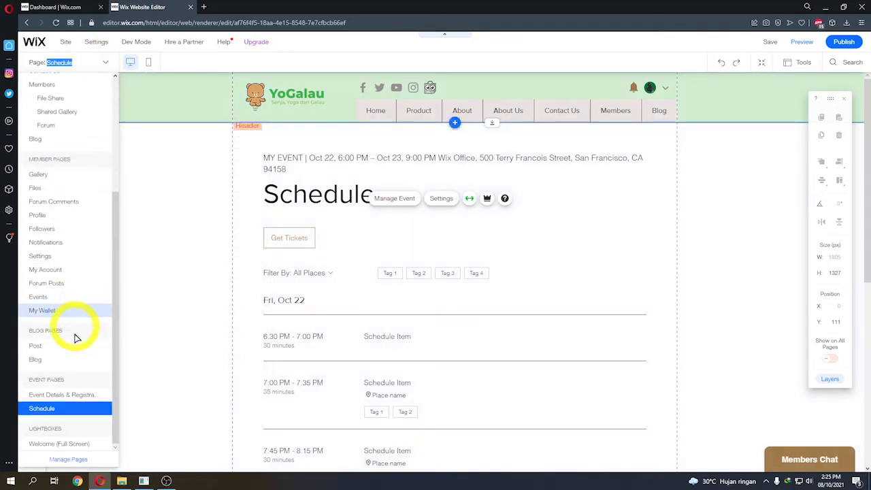
pyautogui.click(64, 388)
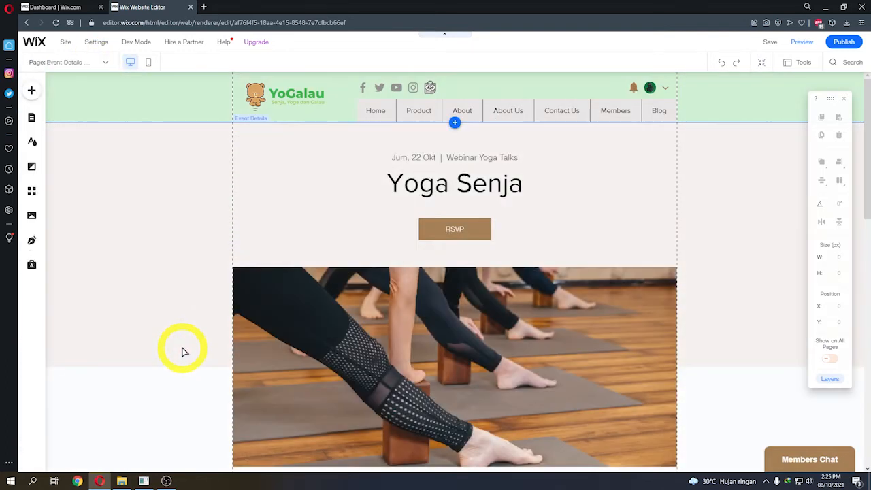
pyautogui.click(309, 216)
pyautogui.click(352, 189)
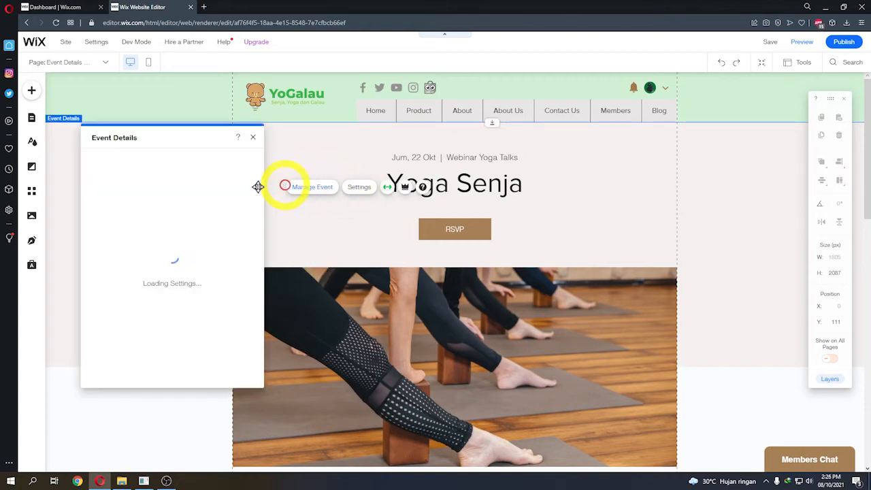
# - Try hiding the date and location in the Event Details header, restore them and review the remaining display options
pyautogui.click(102, 178)
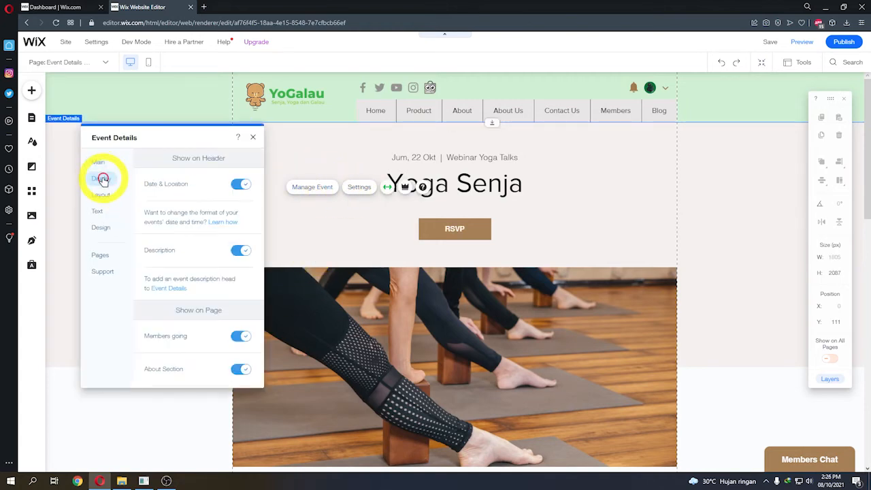
pyautogui.click(238, 185)
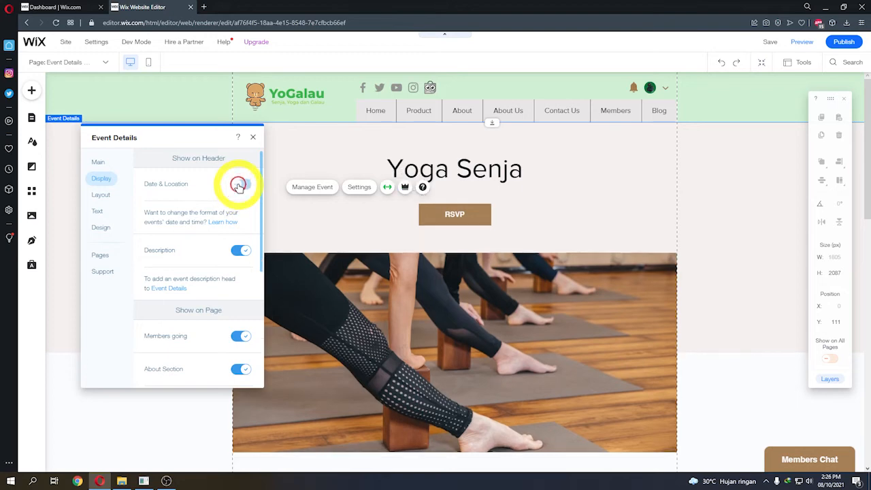
pyautogui.scroll(-4, 218, 291)
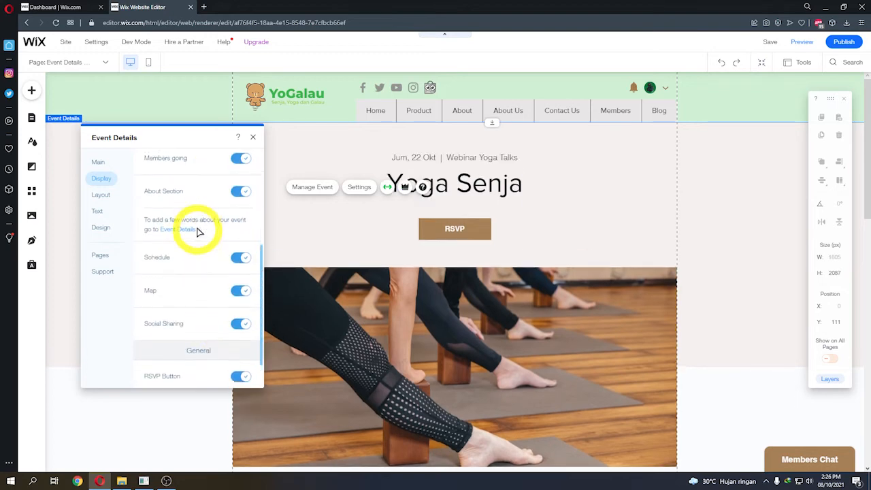
pyautogui.scroll(1, 197, 258)
pyautogui.scroll(-2, 199, 273)
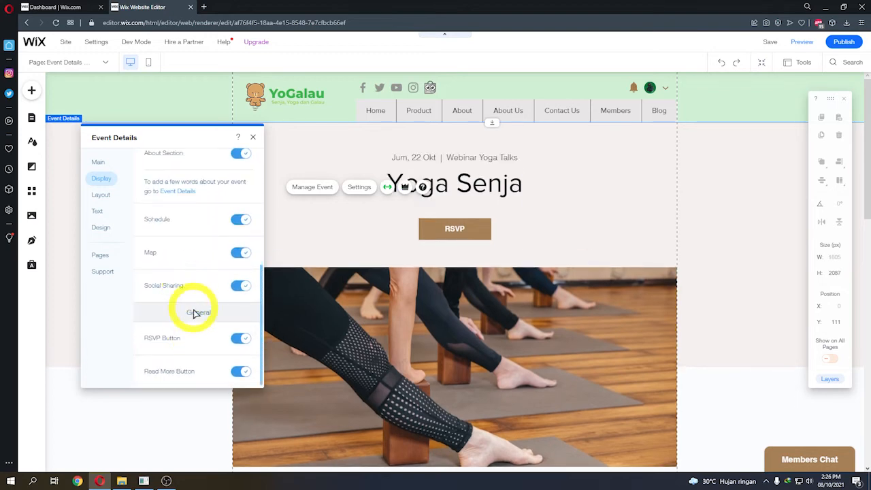
# - Try the Side by Side header layout for the Event Details element, restore Classic and review the other layout options
pyautogui.click(103, 196)
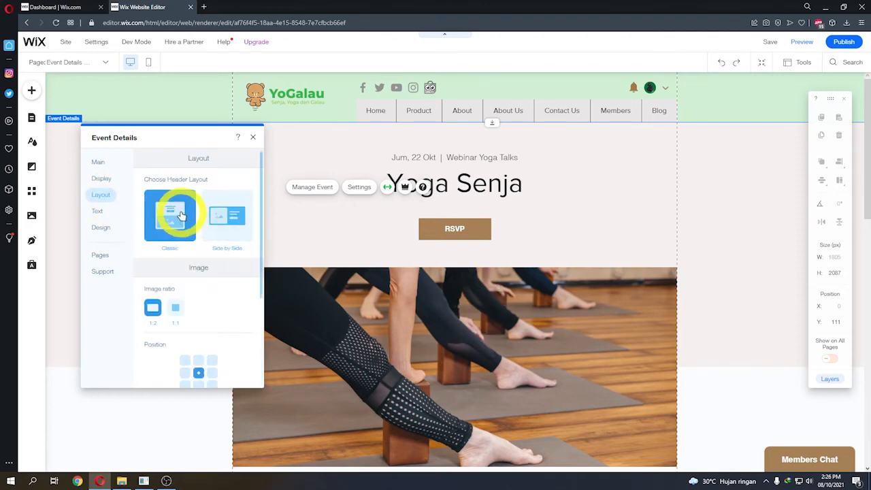
pyautogui.click(231, 216)
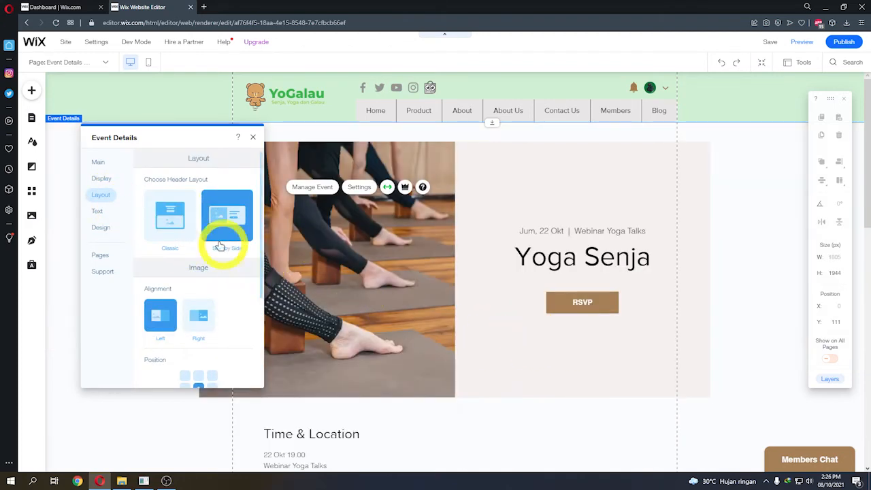
pyautogui.click(171, 218)
pyautogui.scroll(-2, 214, 299)
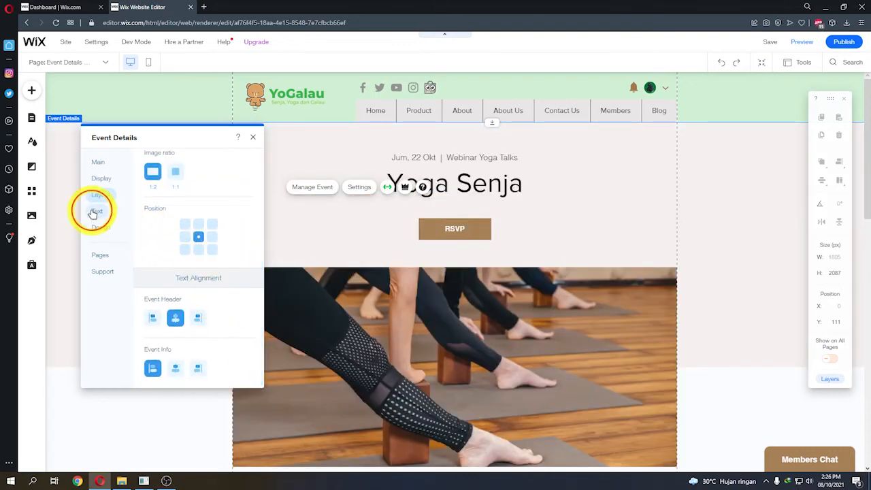
# - Change the Event Details RSVP button text to "Undangan" and look over the other text and title labels
pyautogui.click(95, 212)
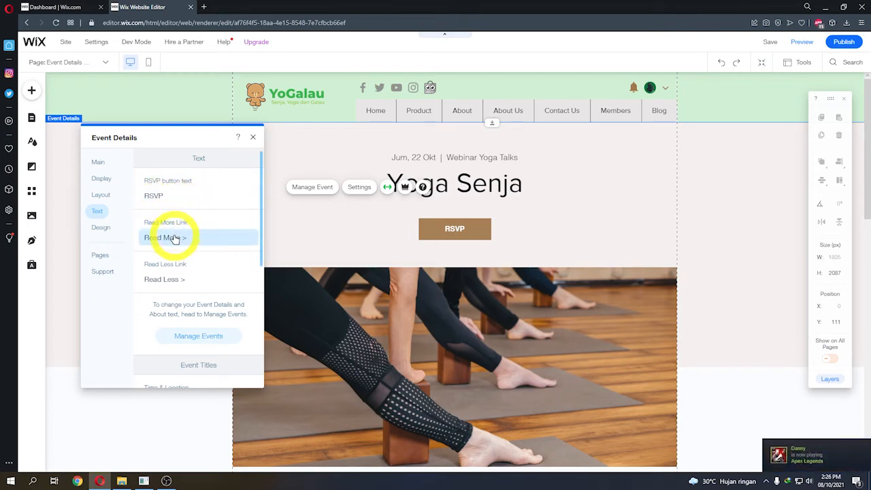
pyautogui.click(168, 196)
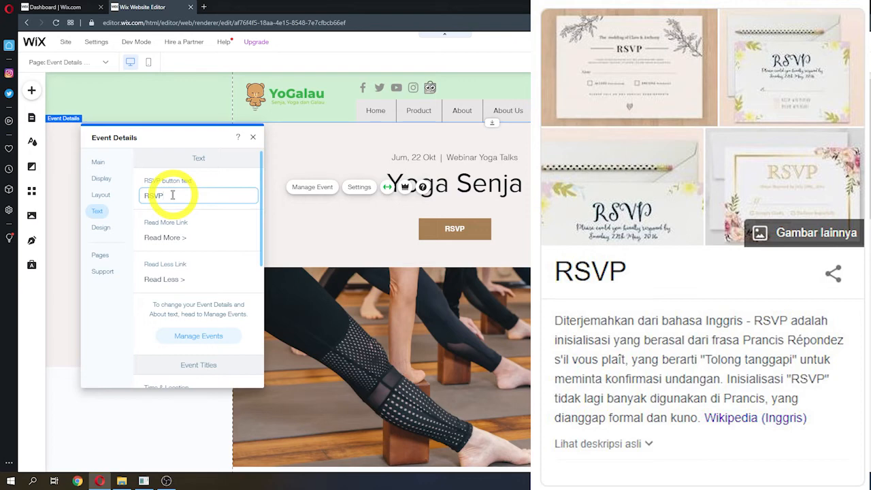
pyautogui.click(152, 195)
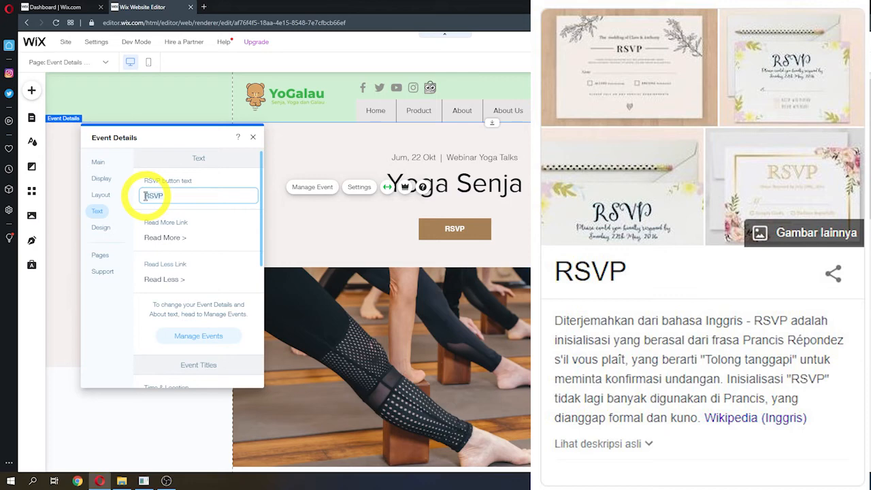
pyautogui.write('Undangan')
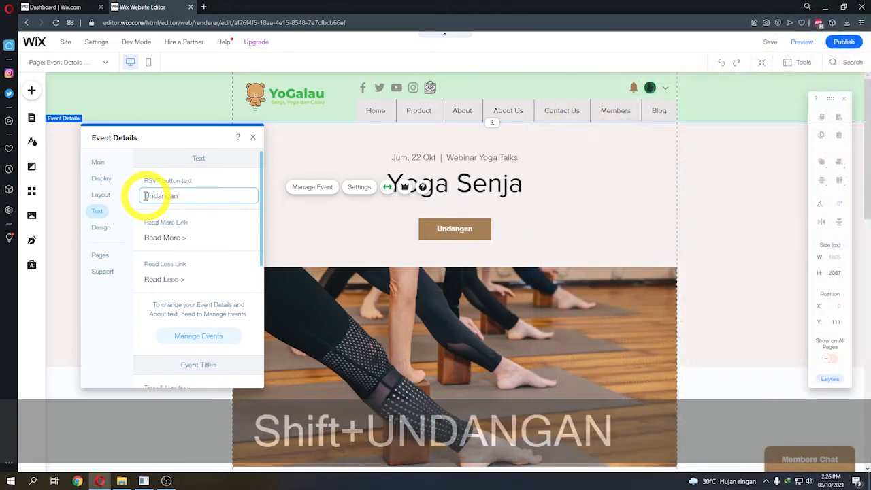
pyautogui.scroll(-5, 213, 234)
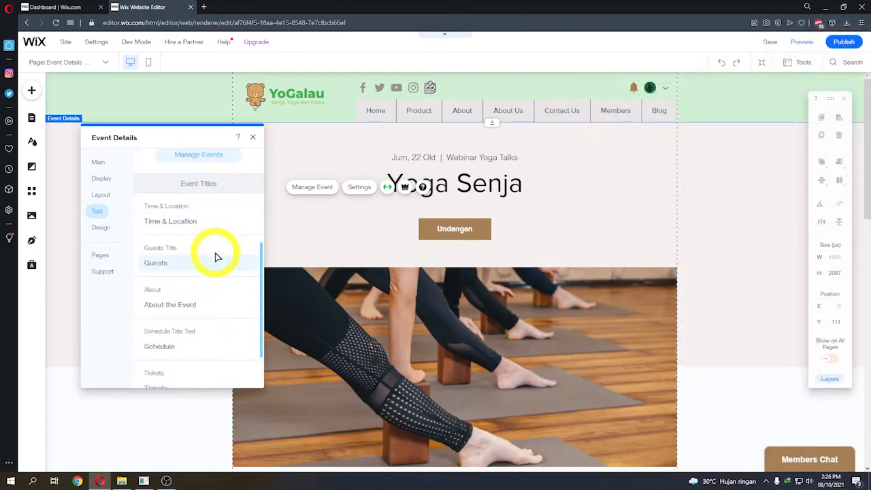
pyautogui.scroll(-2, 199, 272)
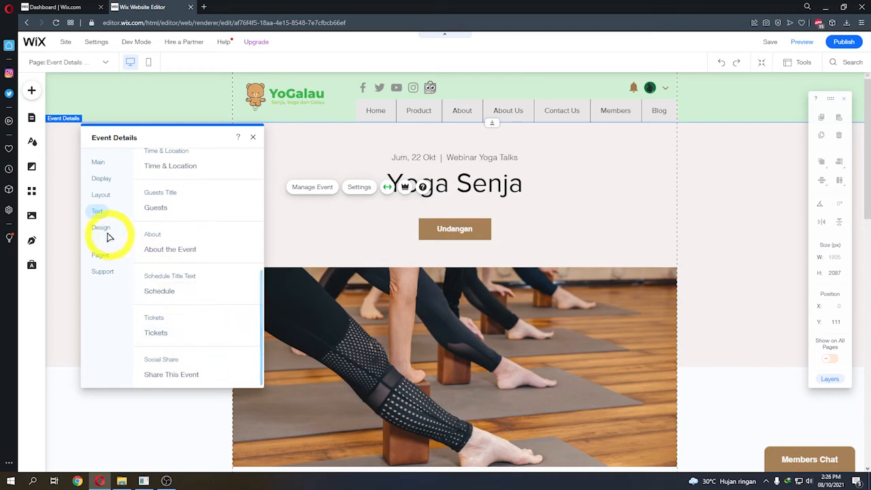
# - Review the Event Details design options for text, background and image
pyautogui.click(103, 230)
pyautogui.click(218, 185)
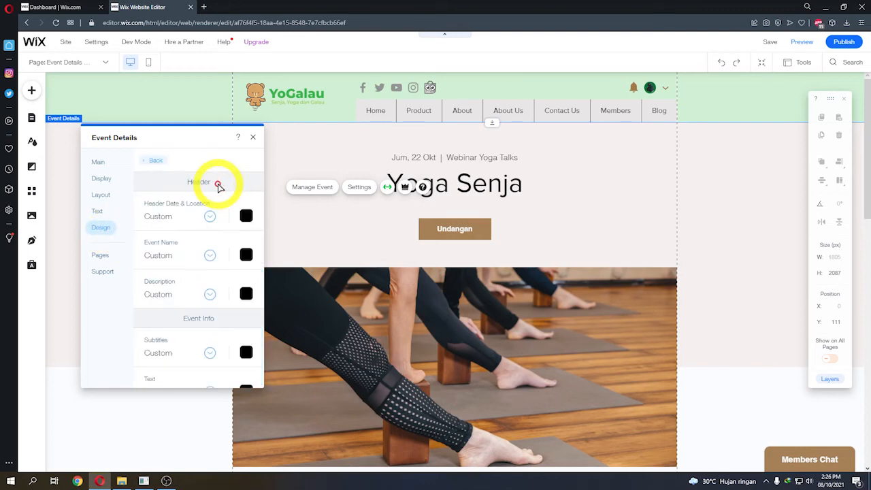
pyautogui.click(152, 161)
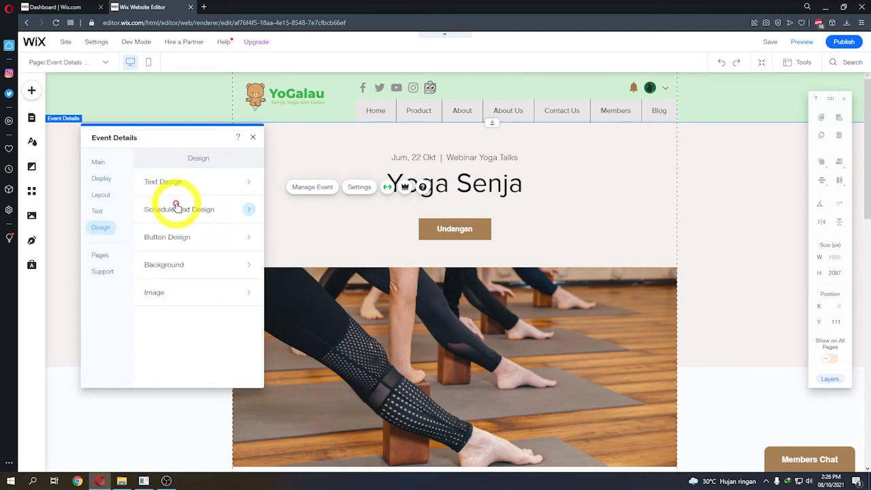
pyautogui.click(200, 265)
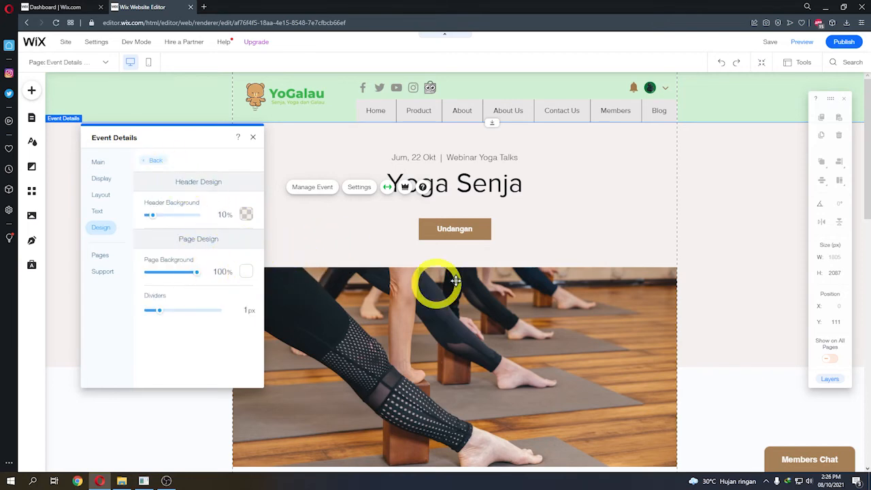
pyautogui.click(161, 162)
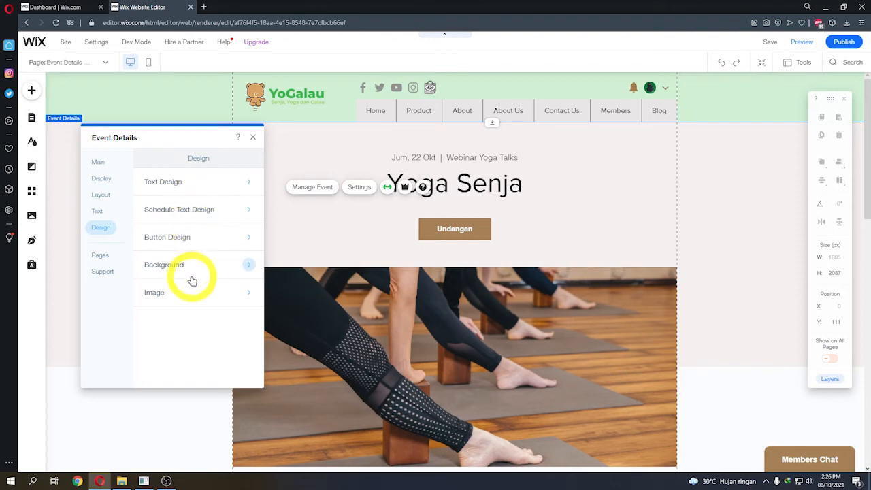
pyautogui.click(194, 292)
pyautogui.click(152, 160)
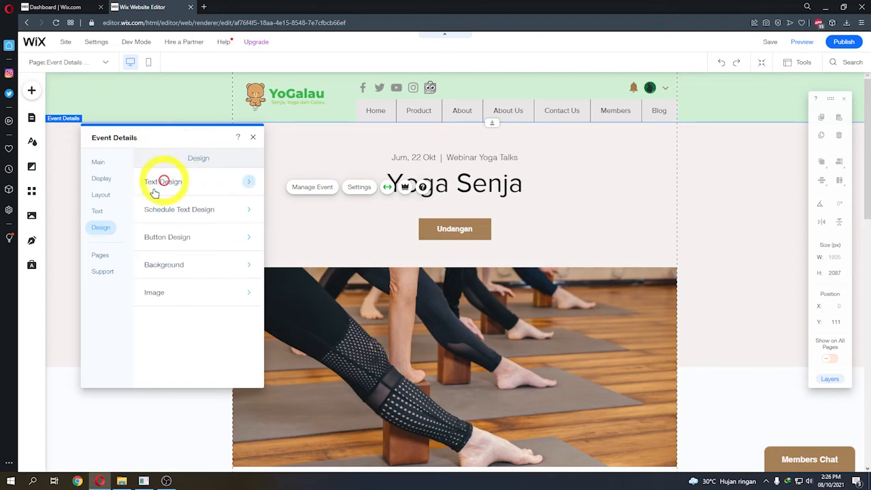
# - View the Registration Form page's settings through the event pages overview, and go to the Schedule page
pyautogui.click(112, 255)
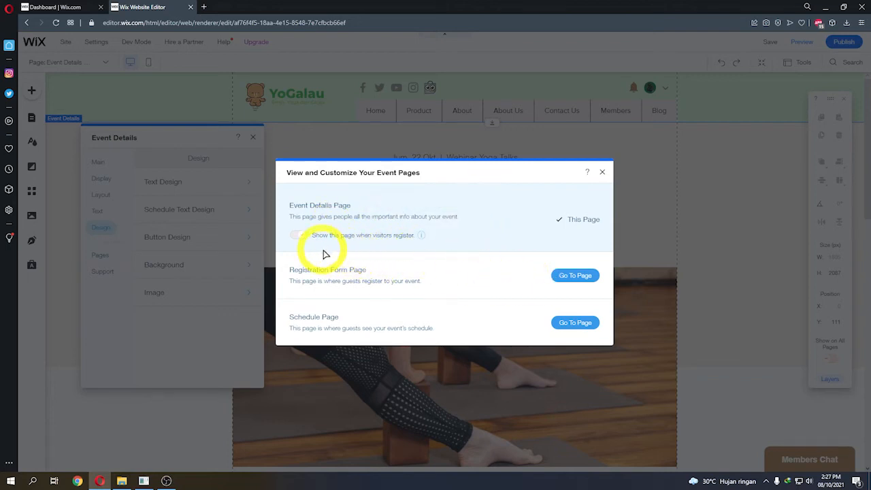
pyautogui.click(569, 276)
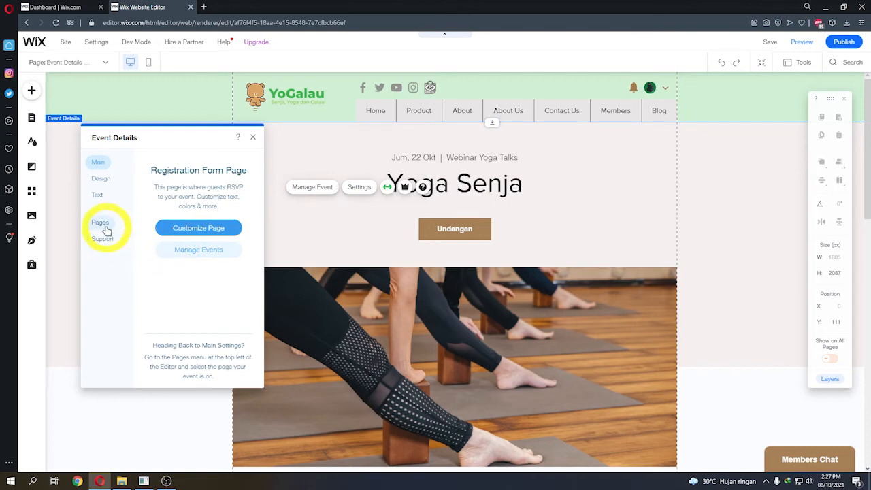
pyautogui.click(101, 223)
pyautogui.click(563, 323)
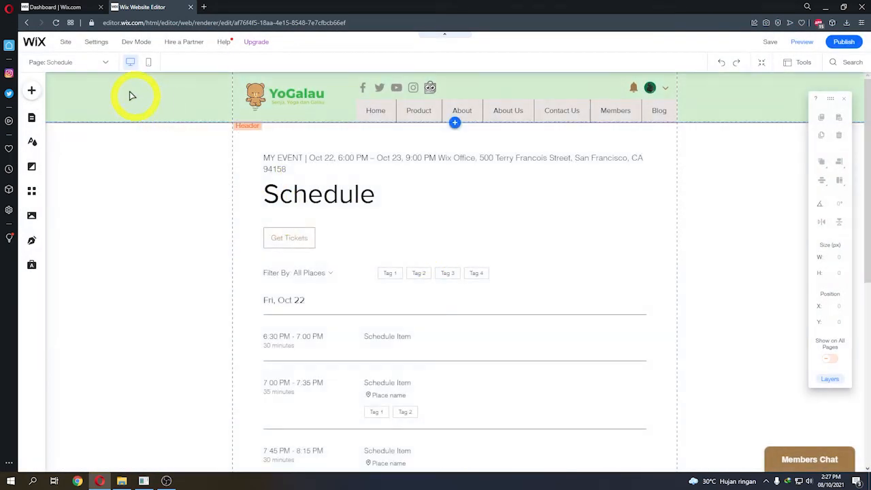
# - Open the settings of the Schedule element and review its display, layout and text options
pyautogui.click(95, 62)
pyautogui.scroll(-4, 115, 216)
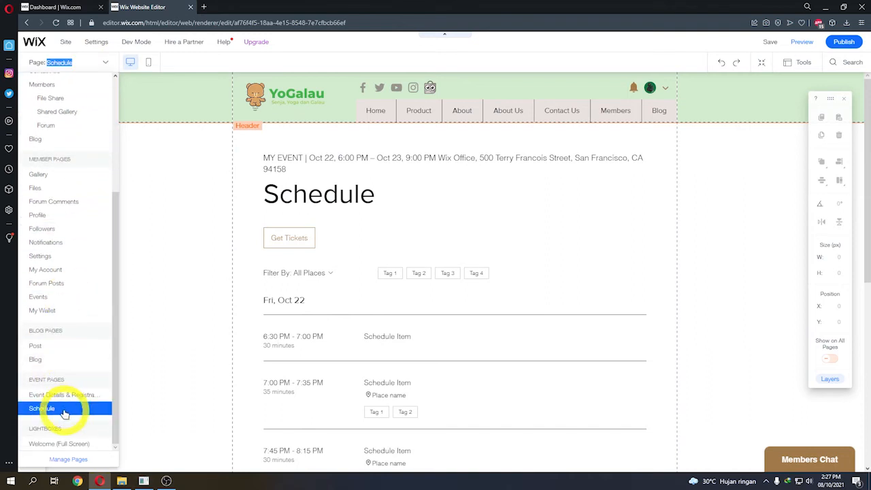
pyautogui.click(388, 187)
pyautogui.click(313, 138)
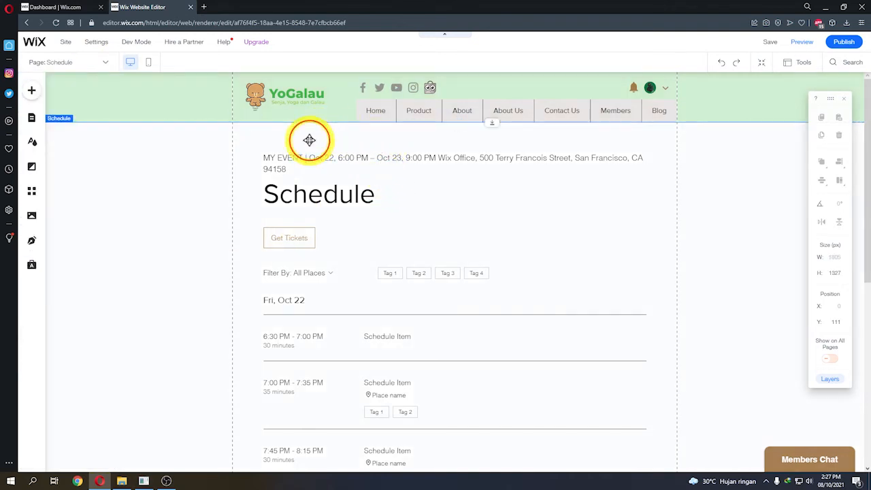
pyautogui.click(305, 101)
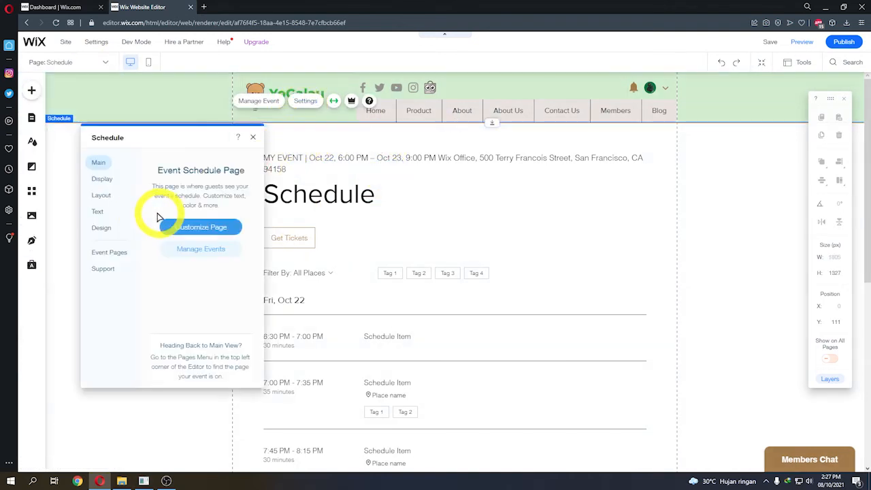
pyautogui.click(102, 178)
pyautogui.scroll(-3, 436, 260)
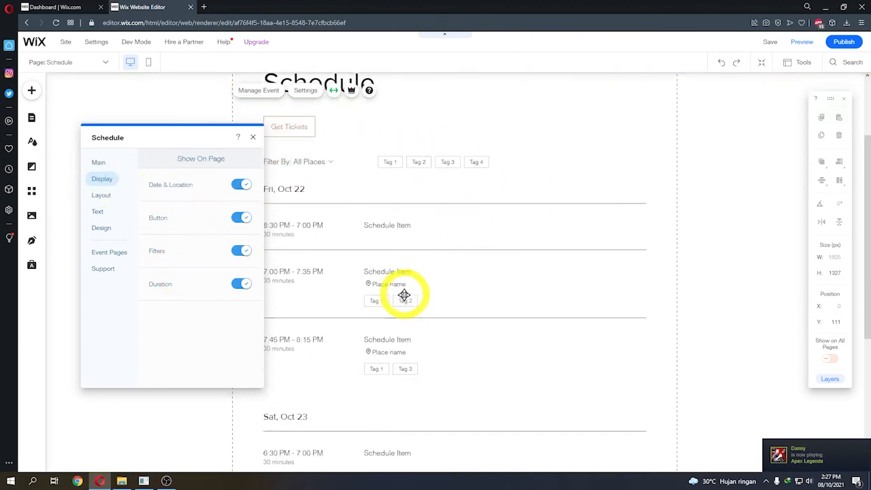
pyautogui.click(101, 195)
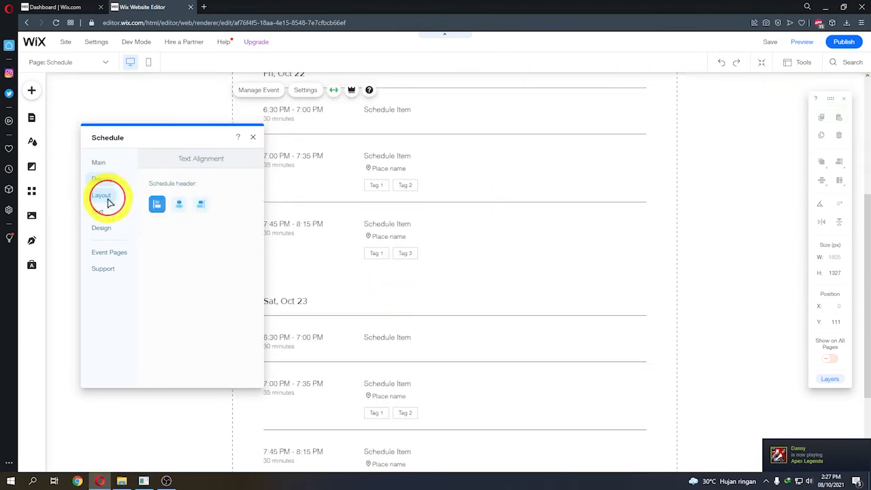
pyautogui.click(97, 211)
pyautogui.scroll(3, 395, 294)
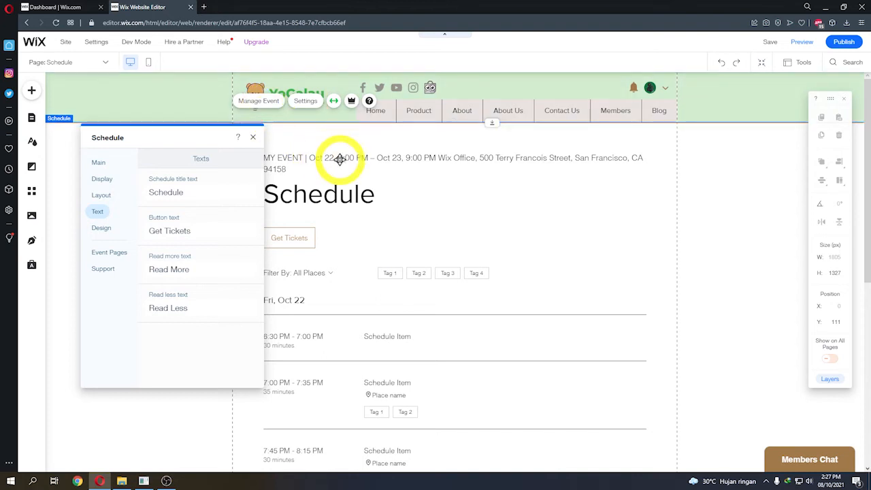
# - Open the published events dashboard from the Schedule element and start a new event draft of type RSVP Event
pyautogui.click(340, 155)
pyautogui.click(330, 141)
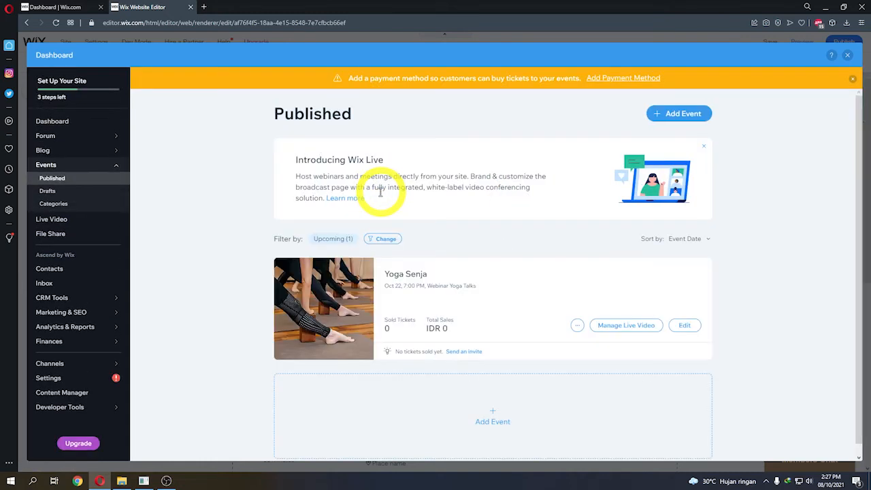
pyautogui.scroll(-1, 477, 204)
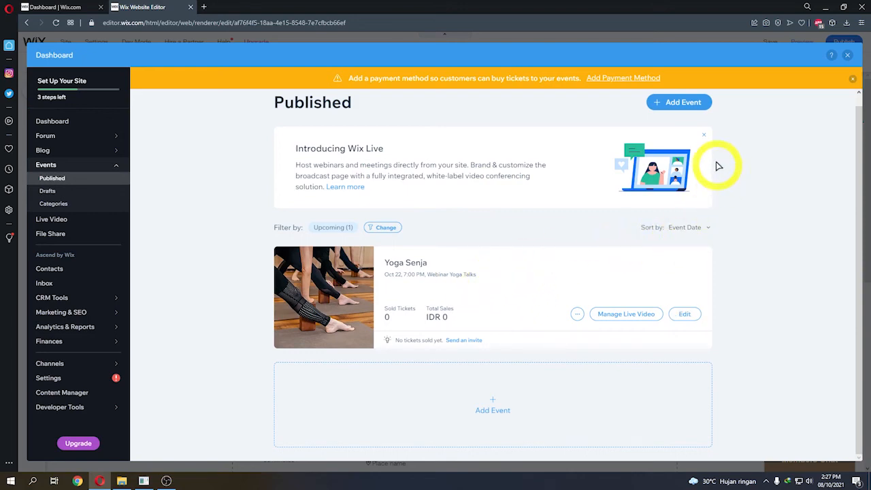
pyautogui.click(694, 104)
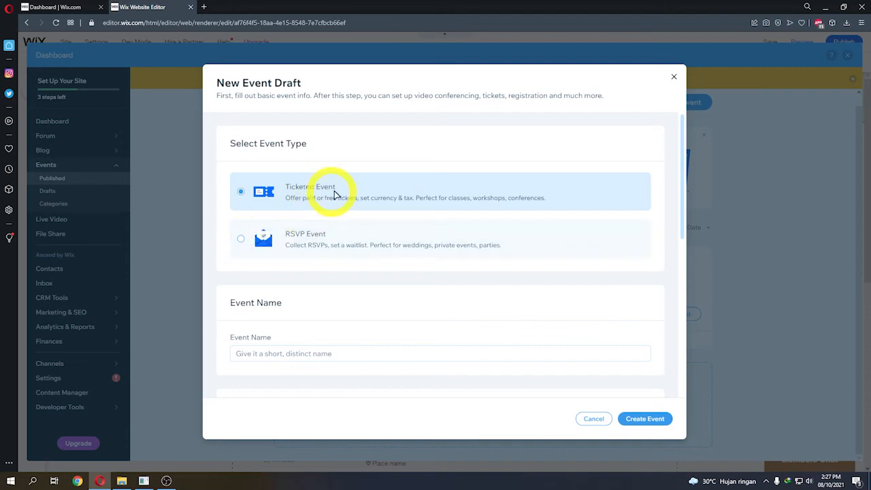
pyautogui.click(243, 241)
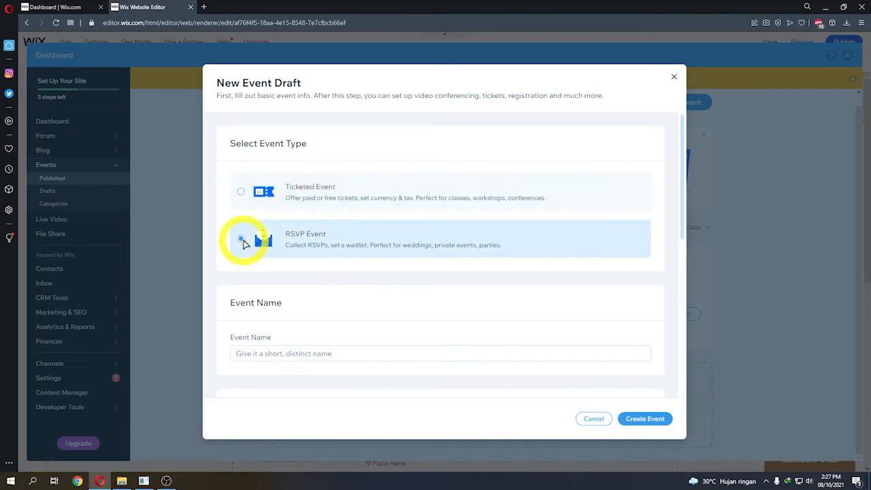
# - Name the new event "Nikahan Mantan" and mark its time as TBD
pyautogui.scroll(-2, 288, 352)
pyautogui.click(285, 267)
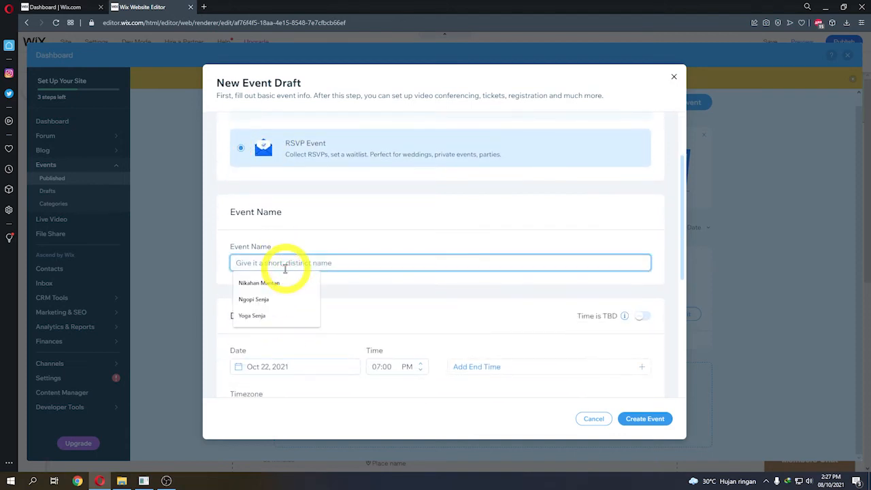
pyautogui.click(281, 284)
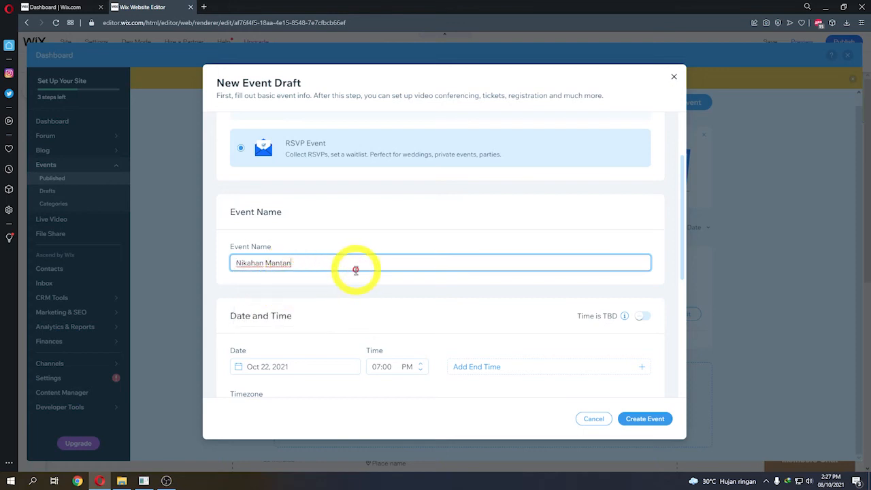
pyautogui.scroll(-2, 384, 251)
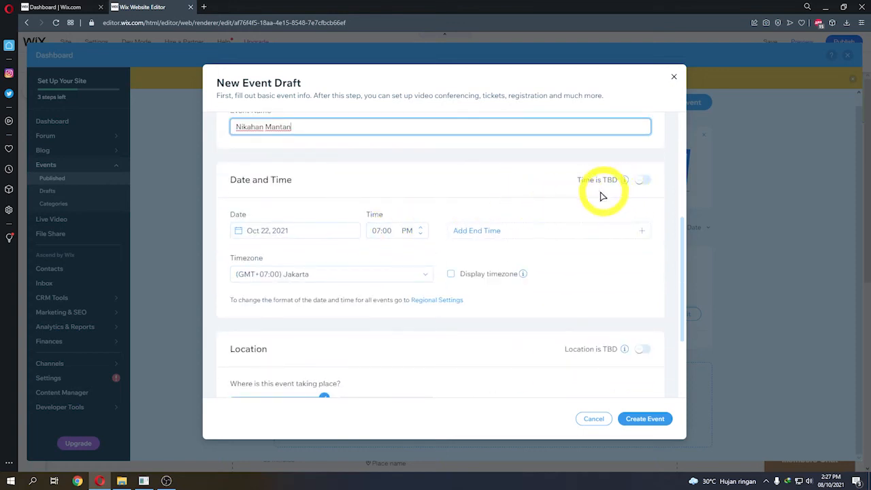
pyautogui.click(642, 179)
# - Enter "Balai RW" as the venue of the physical location and try to create the event
pyautogui.scroll(-1, 515, 222)
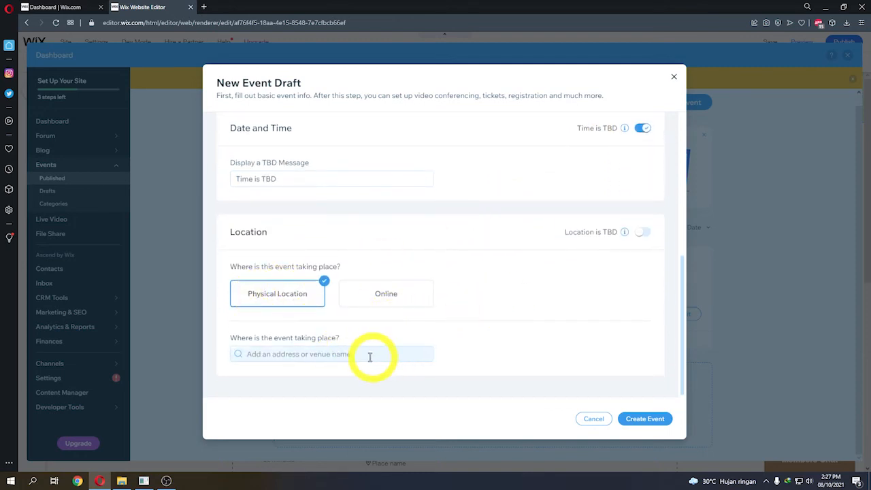
pyautogui.click(640, 418)
pyautogui.click(342, 350)
pyautogui.write('Balai RW')
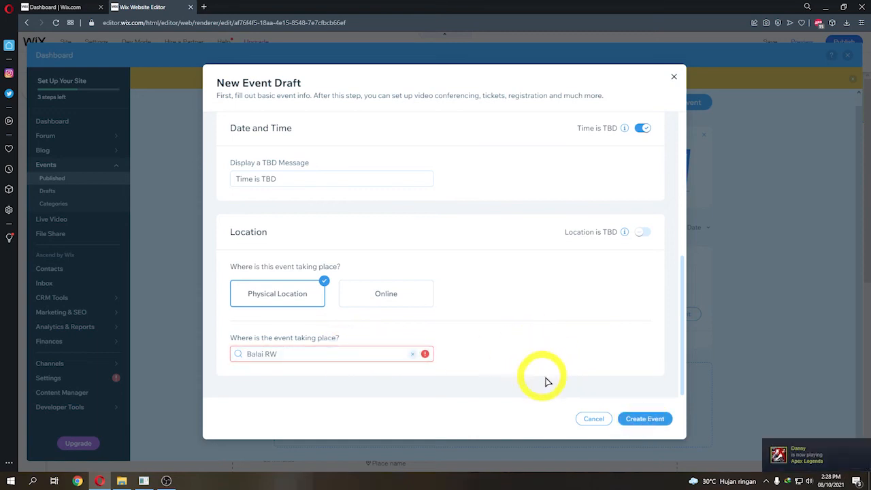
pyautogui.click(643, 420)
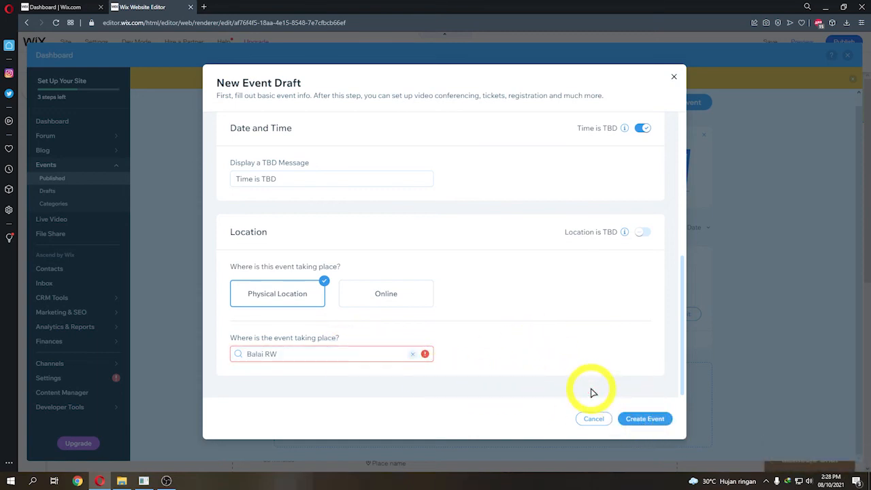
# - Switch the event location to Online with the title "Balai RW" and create the event draft
pyautogui.moveTo(424, 354)
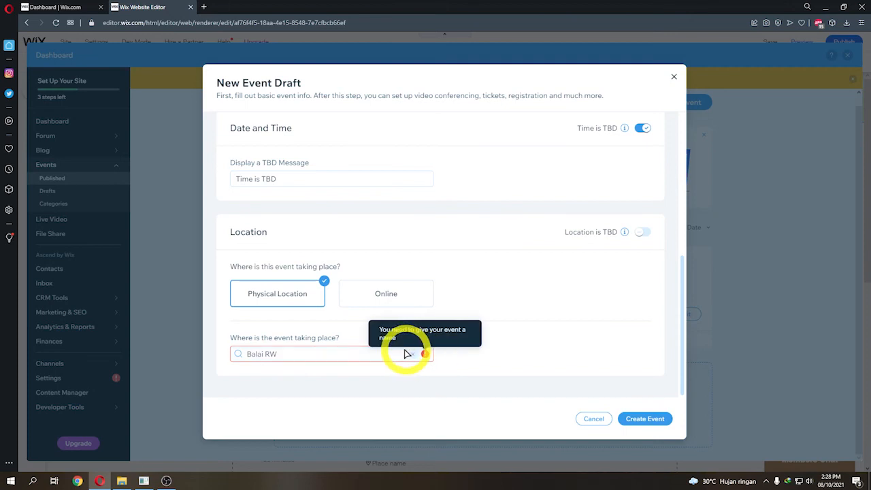
pyautogui.moveTo(386, 356); pyautogui.dragTo(389, 328)
pyautogui.scroll(-1, 422, 333)
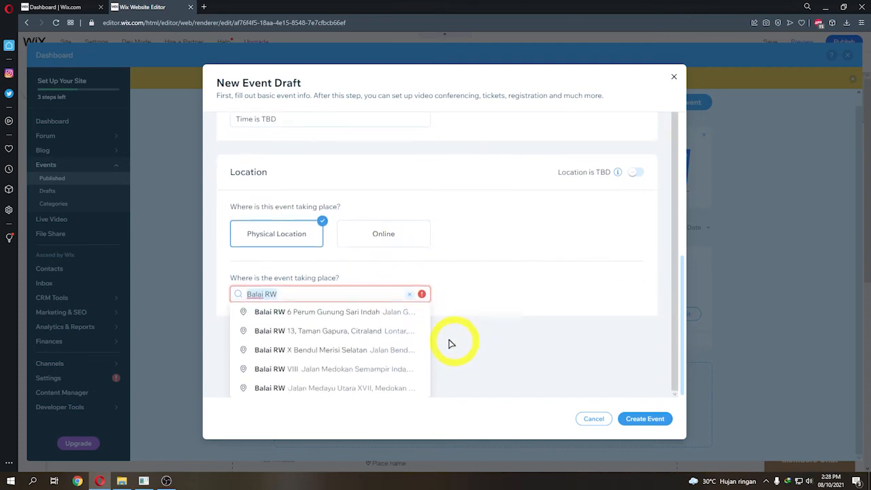
pyautogui.click(386, 238)
pyautogui.click(309, 336)
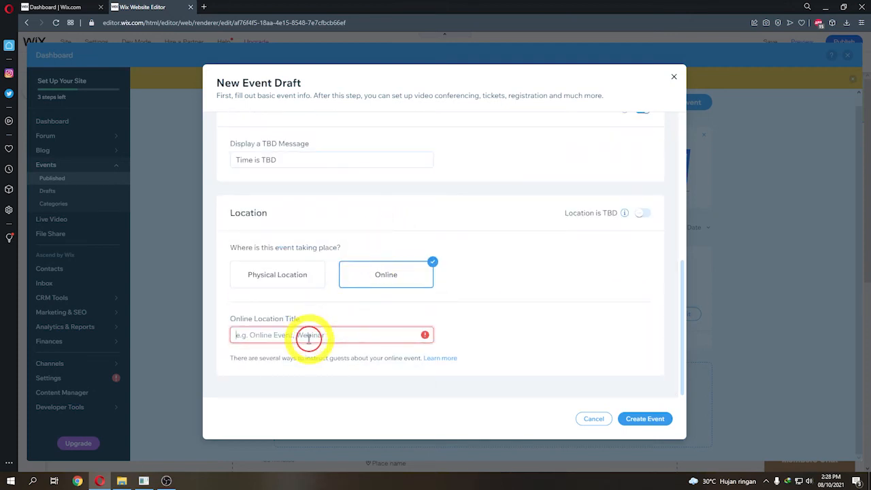
pyautogui.write('Balai W')
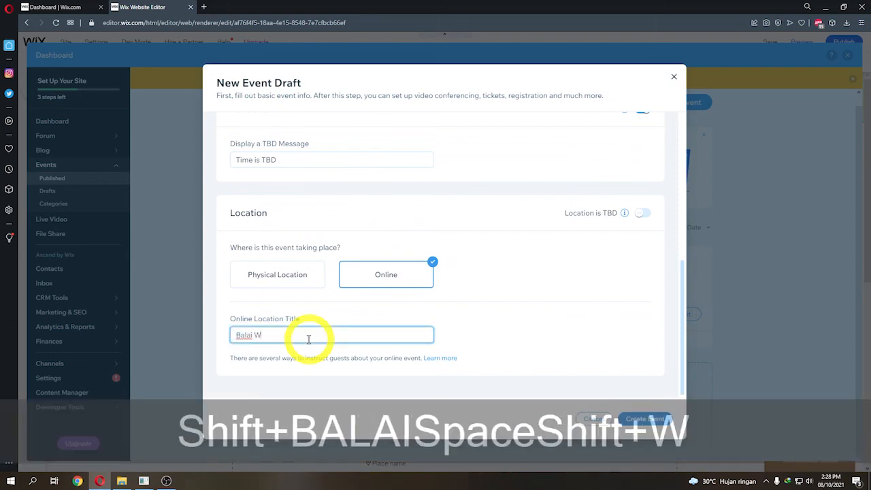
pyautogui.press('BackSpace')
pyautogui.write('RW')
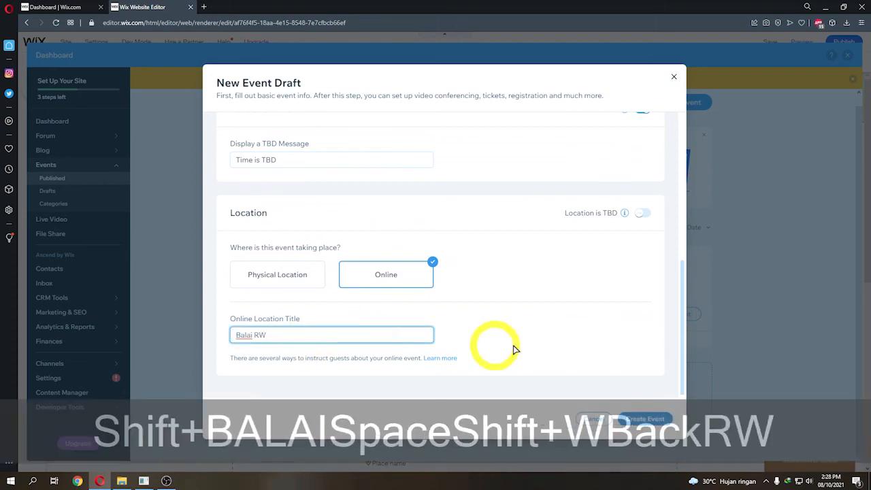
pyautogui.click(556, 347)
pyautogui.click(645, 418)
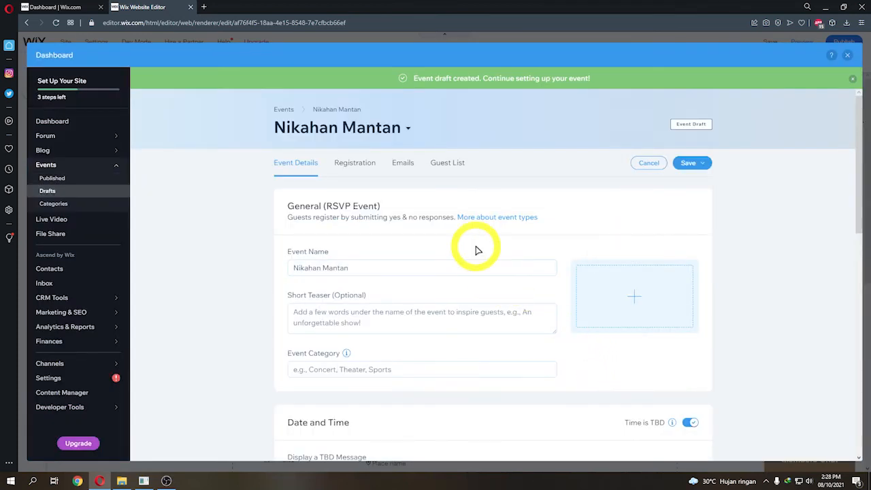
# - Search the media library for "wedding" and set the wooden wedding sign photo as the event's image
pyautogui.scroll(-3, 471, 243)
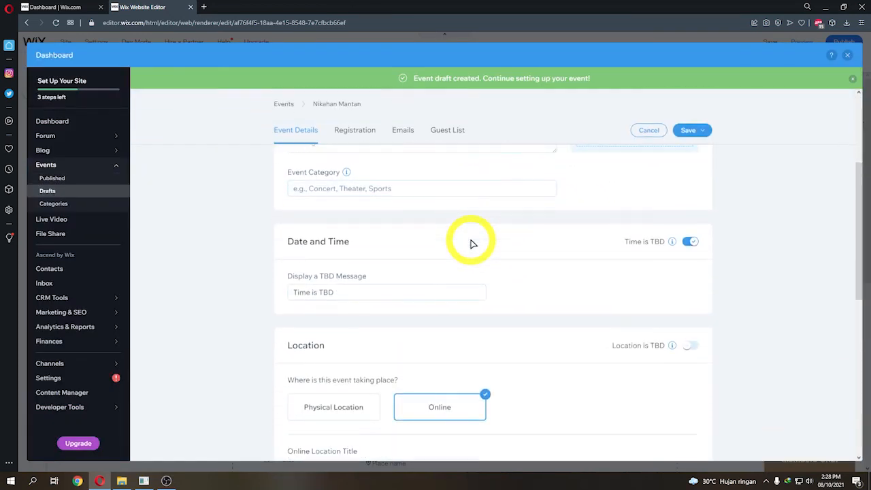
pyautogui.scroll(3, 471, 243)
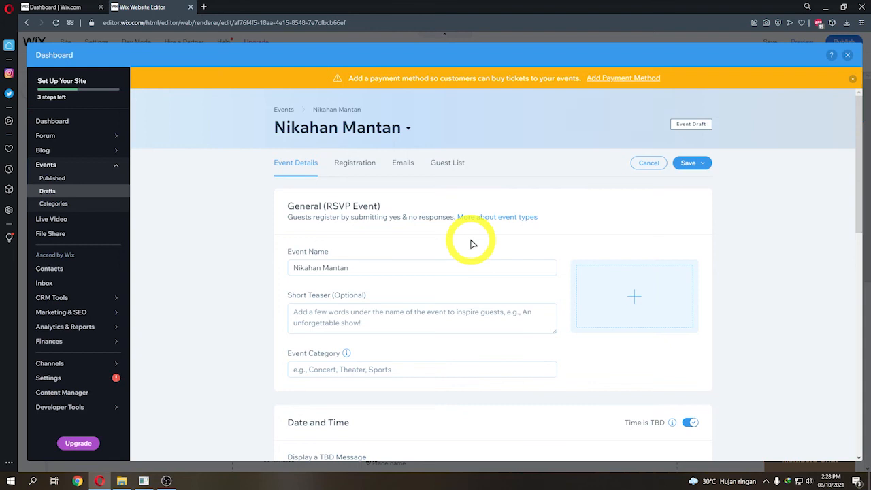
pyautogui.scroll(-1, 449, 240)
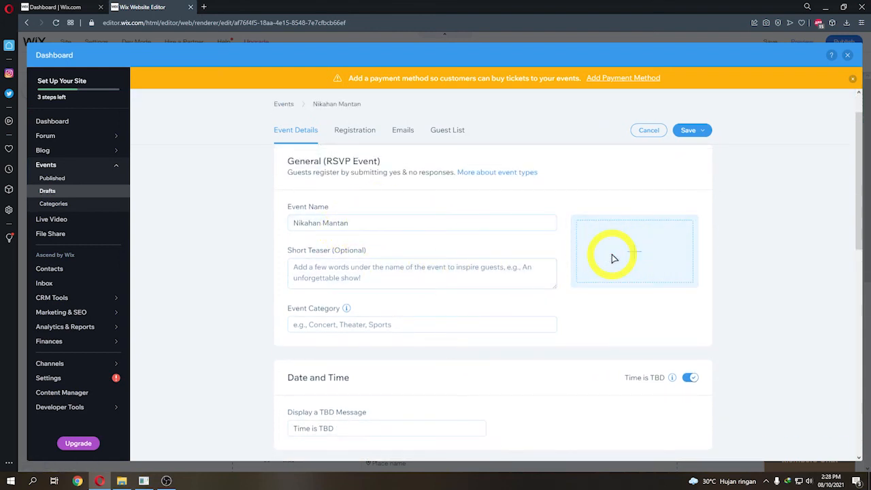
pyautogui.click(613, 257)
pyautogui.click(262, 98)
pyautogui.write('wedding')
pyautogui.scroll(-2, 669, 302)
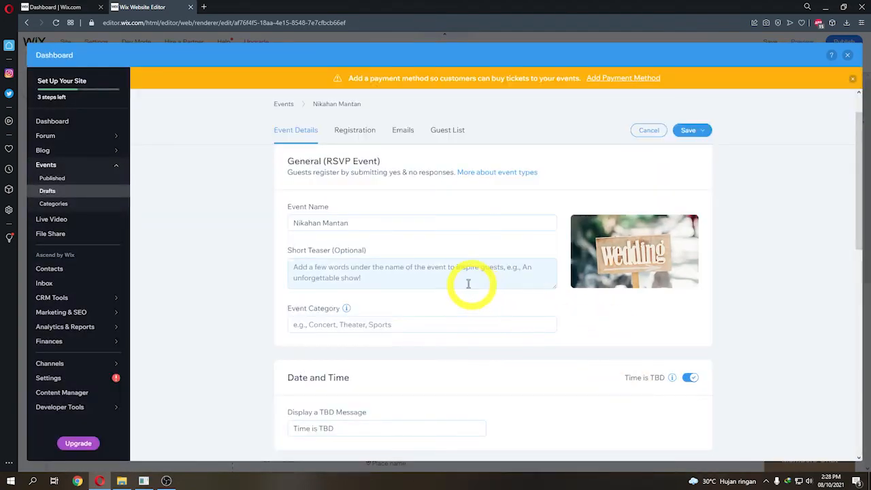
# - Leave the teaser and other optional event details blank, and save and publish the Nikahan Mantan event
pyautogui.click(421, 270)
pyautogui.scroll(-1, 424, 275)
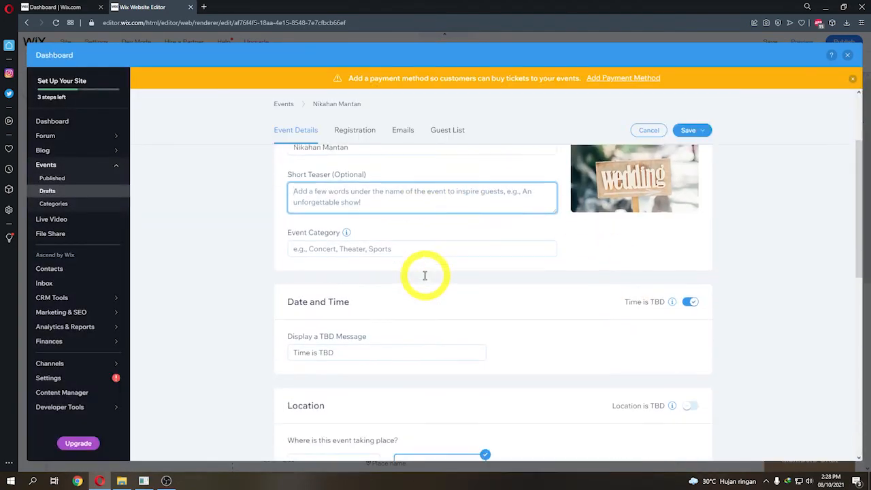
pyautogui.scroll(-4, 529, 350)
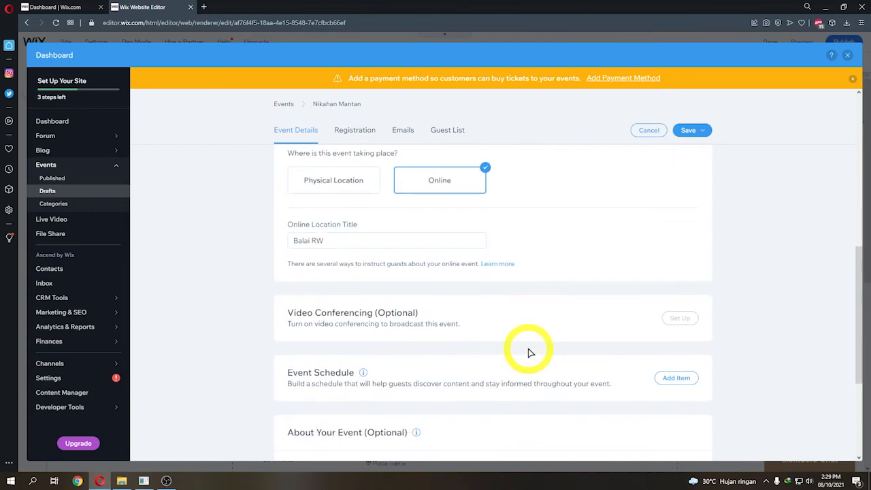
pyautogui.scroll(-3, 530, 352)
pyautogui.scroll(-1, 549, 353)
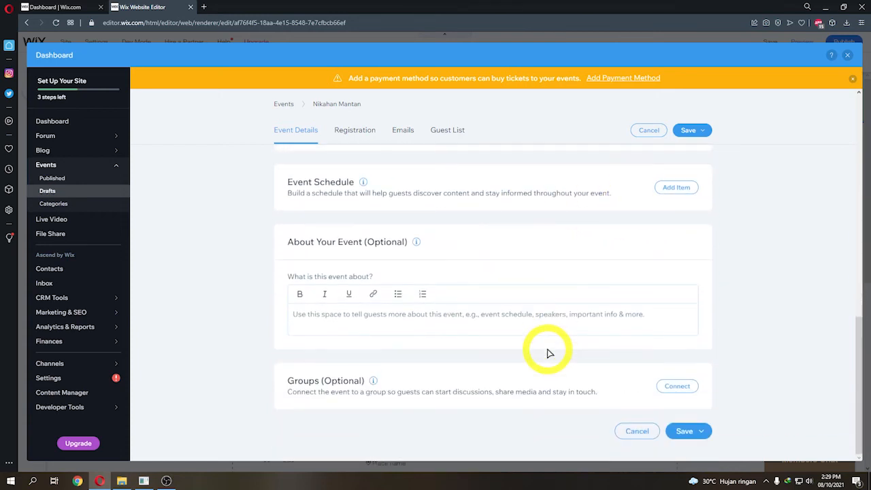
pyautogui.click(685, 431)
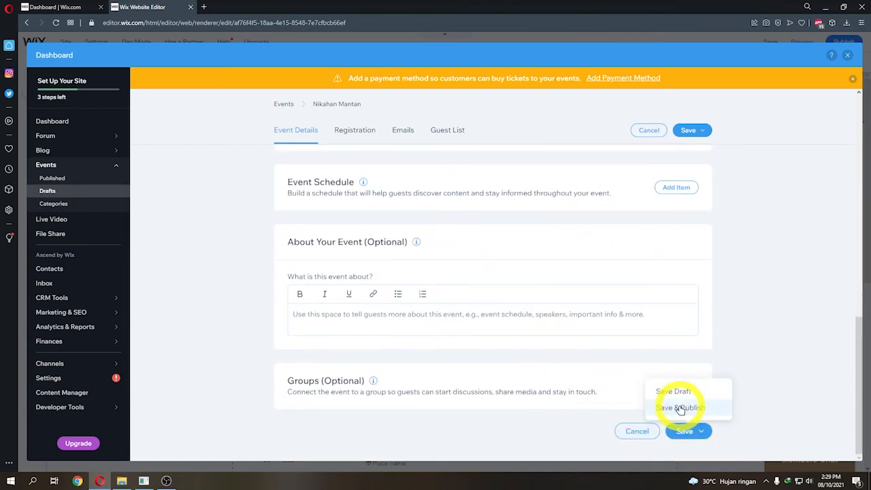
pyautogui.click(680, 408)
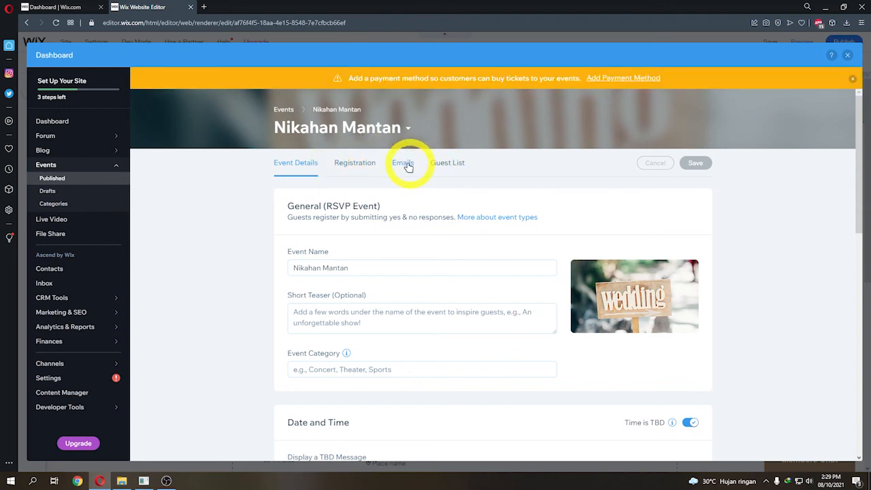
# - Review the event's registration, email and guest list sections, and return to examine the list of published events
pyautogui.click(353, 164)
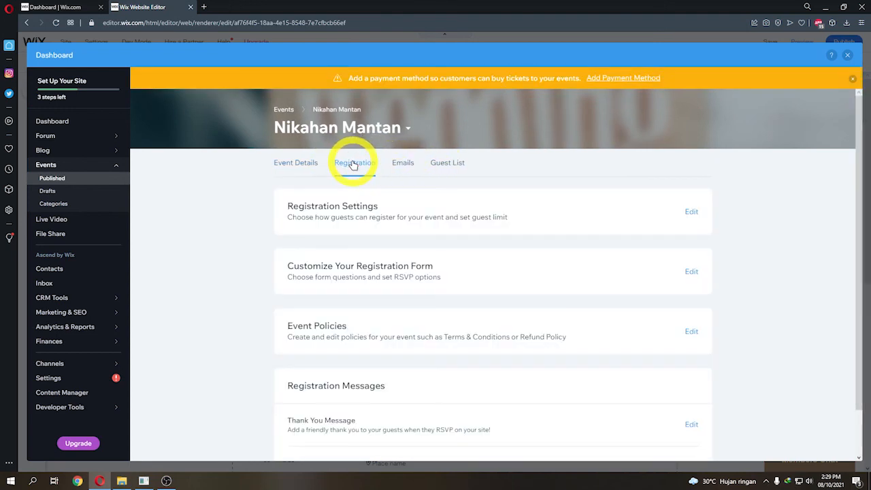
pyautogui.click(404, 166)
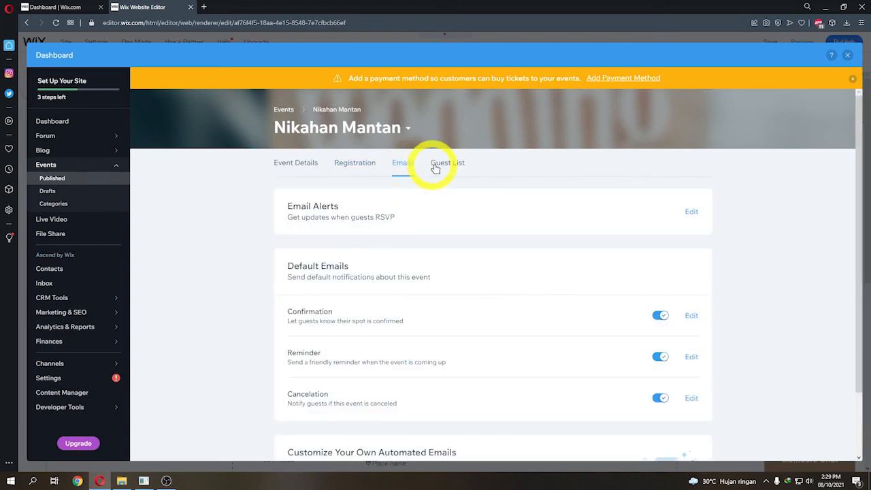
pyautogui.click(436, 166)
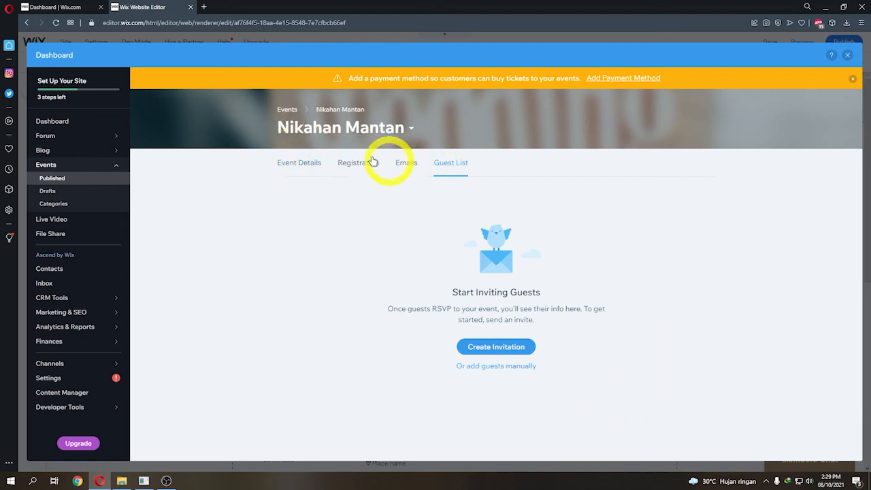
pyautogui.click(288, 109)
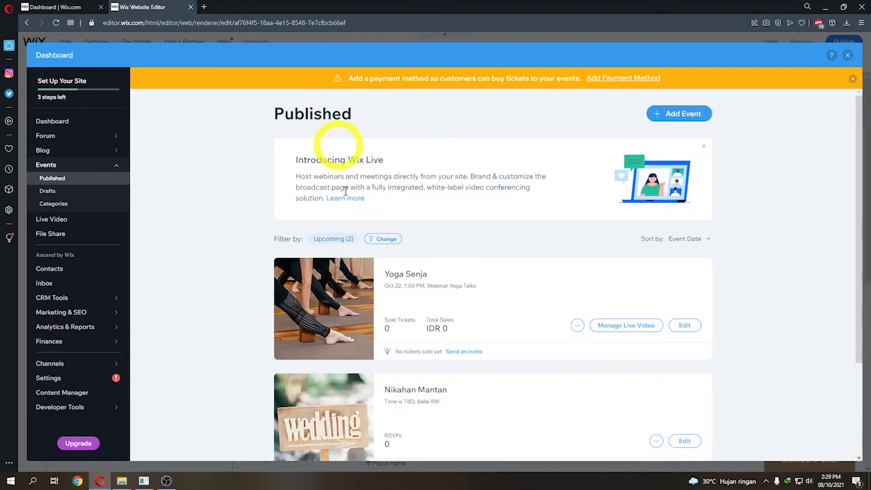
pyautogui.scroll(-3, 346, 192)
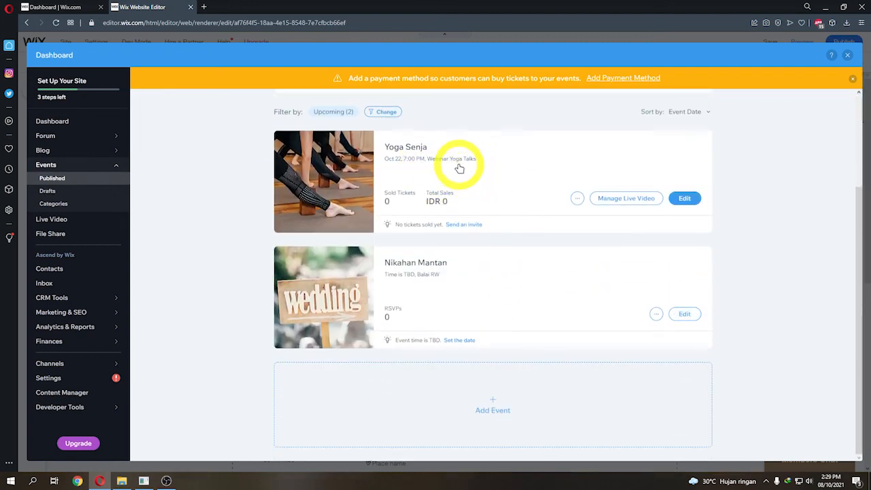
pyautogui.scroll(1, 459, 168)
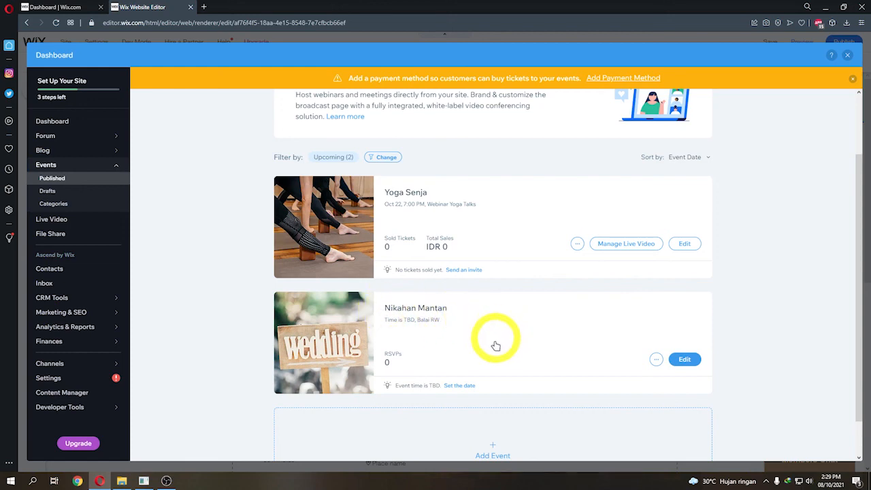
pyautogui.scroll(2, 670, 347)
pyautogui.scroll(-3, 755, 292)
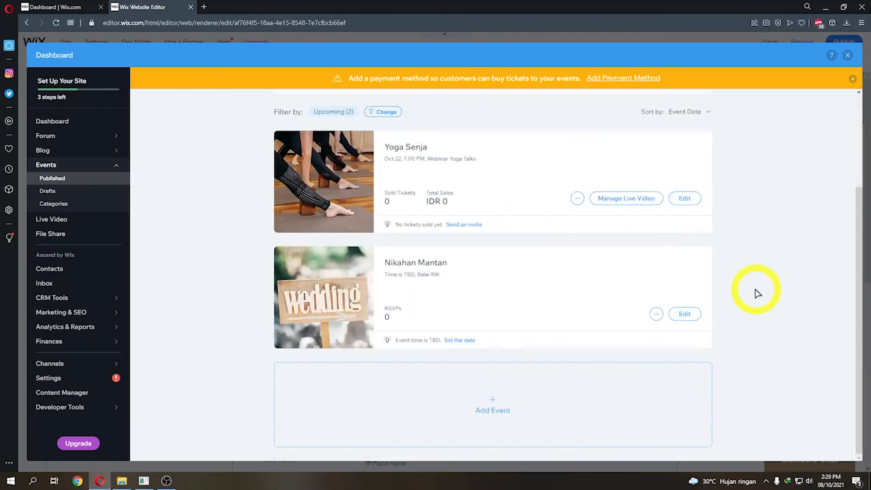
# - Close the dashboard, preview the site and examine both event cards on the Events page under Product
pyautogui.click(847, 55)
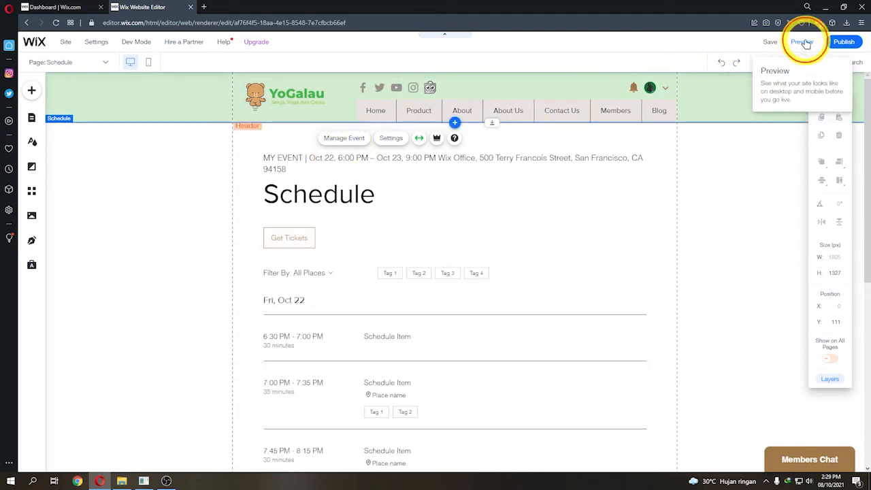
pyautogui.click(802, 41)
pyautogui.click(406, 114)
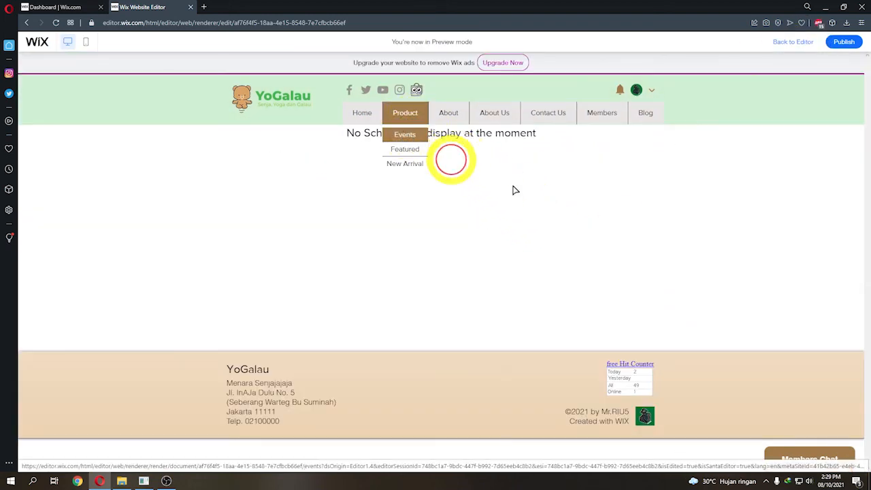
pyautogui.scroll(-1, 748, 307)
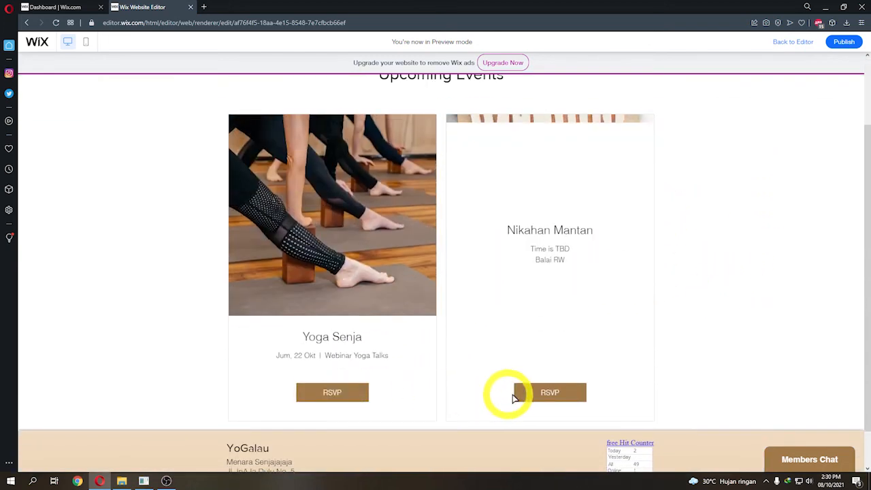
pyautogui.scroll(1, 734, 311)
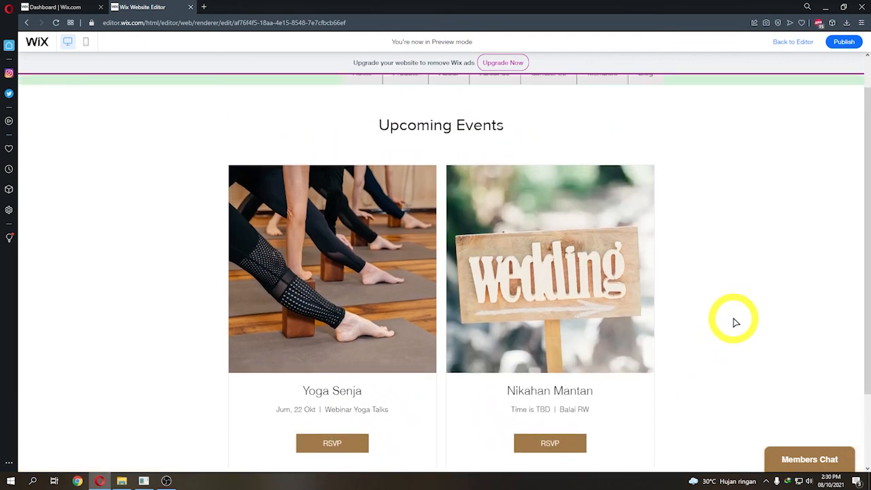